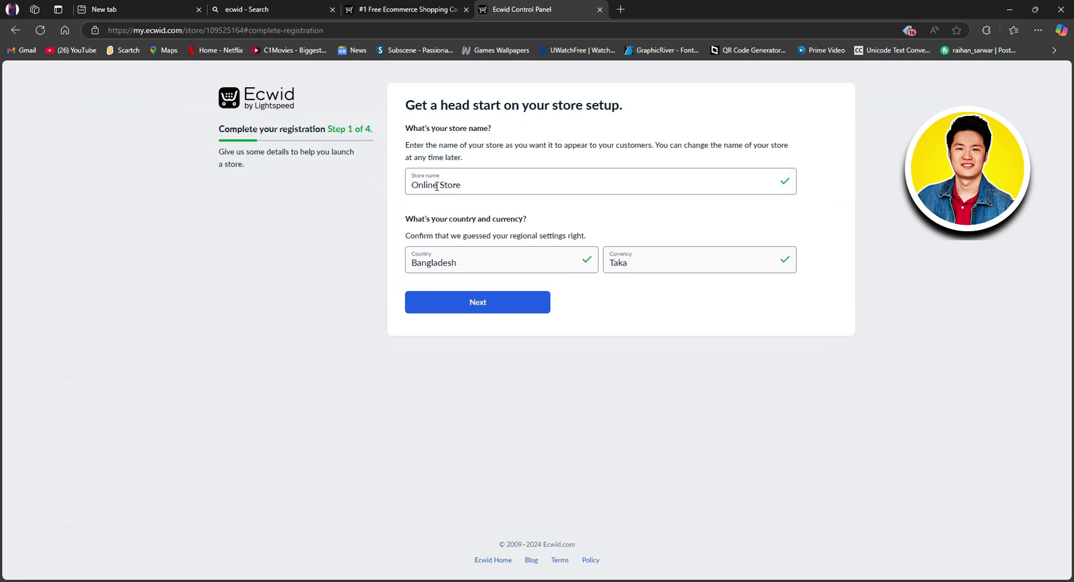
- Rename the store from 'Online Store' to 'Tech Store' and submit the store settings
double_click(437, 187)
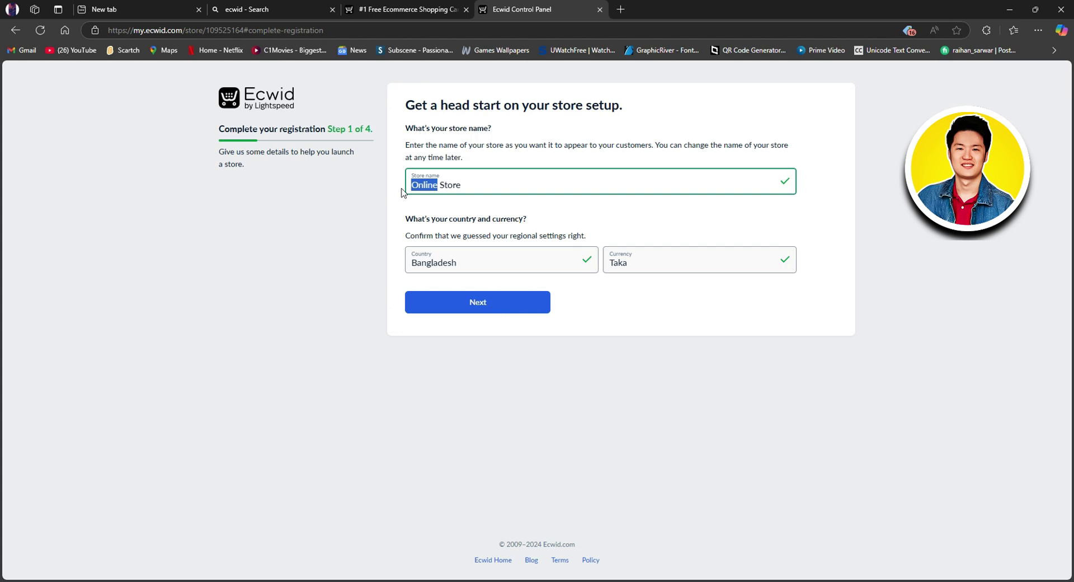
type("Tachy")
key("BackSpace")
key("BackSpace")
key("BackSpace")
key("BackSpace")
type("ech")
left_click(476, 302)
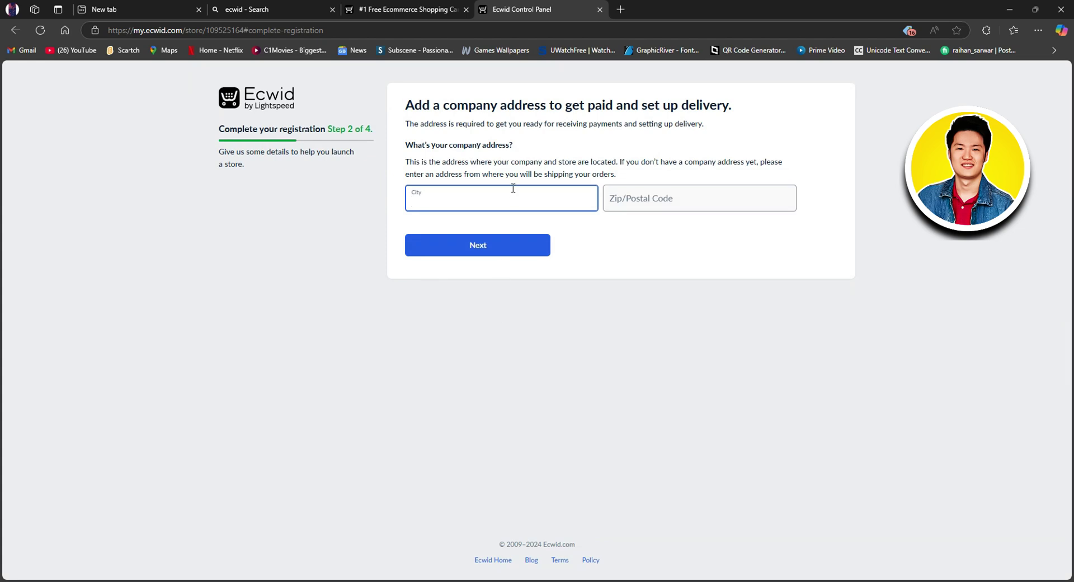
- Fill in the company city and postal code from autofill and submit the address
left_click(507, 198)
left_click(492, 231)
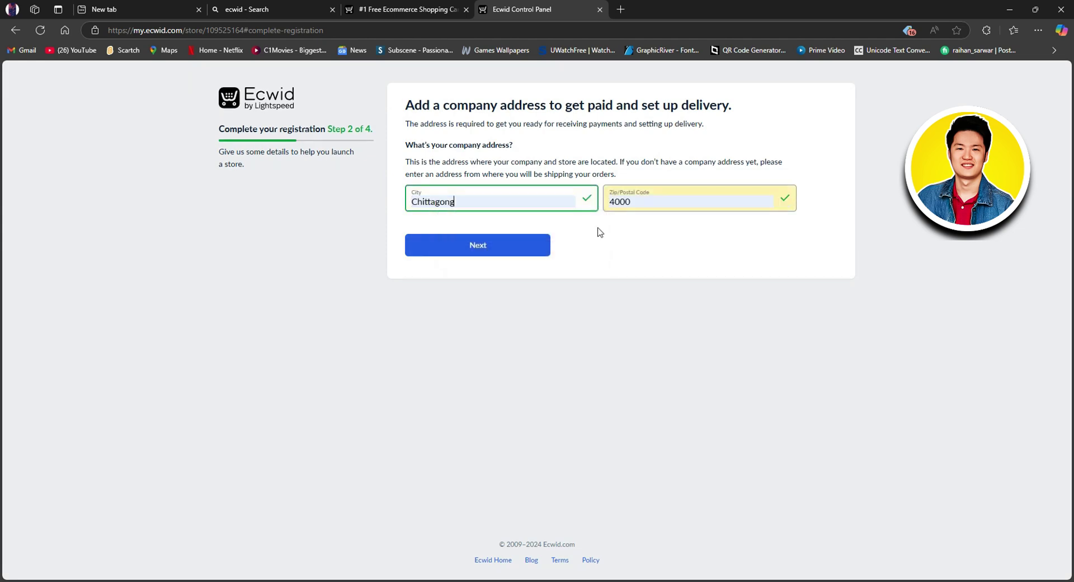
left_click(516, 246)
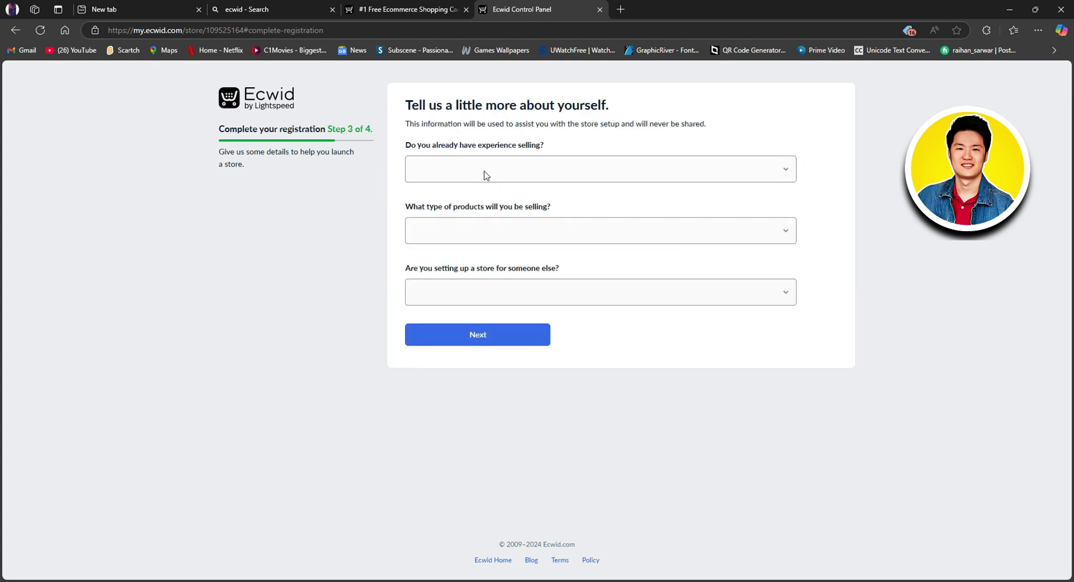
- Answer 'I'm just getting started', 'Sports/Fitness/Outdoors' and 'No' for building for someone else, then submit
left_click(526, 167)
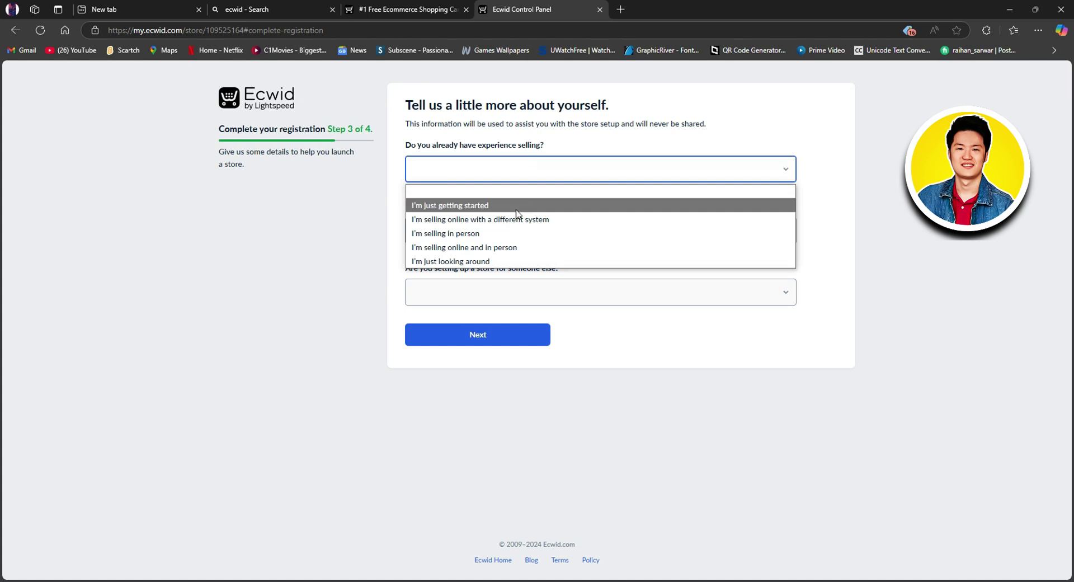
left_click(476, 205)
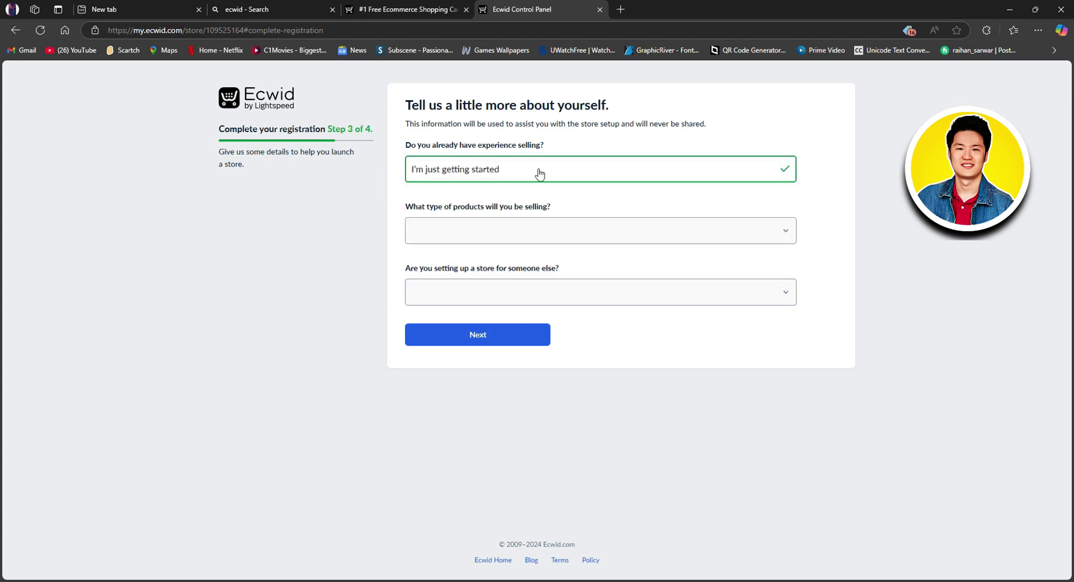
left_click(554, 226)
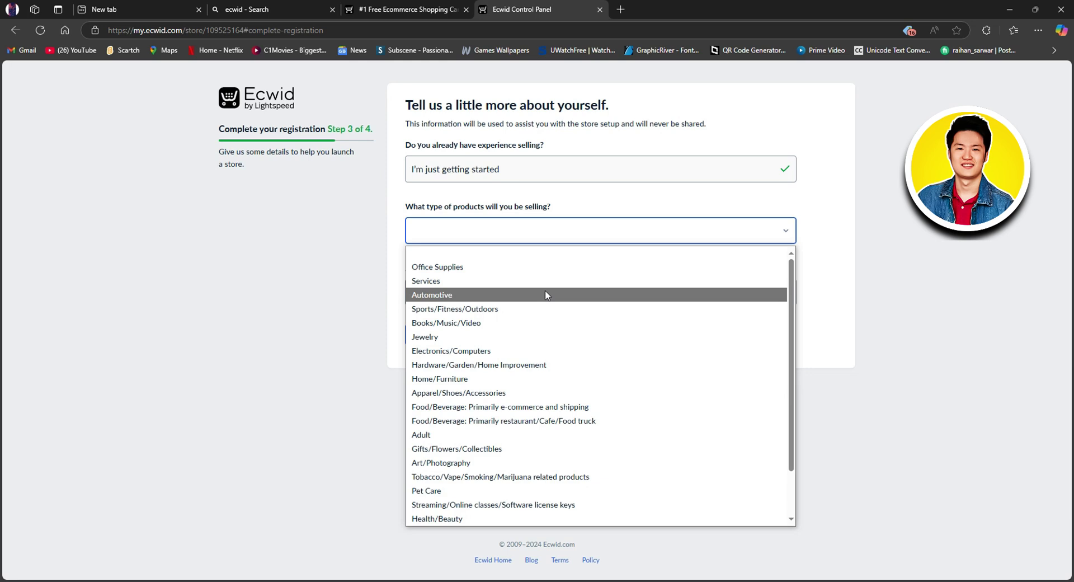
left_click(545, 309)
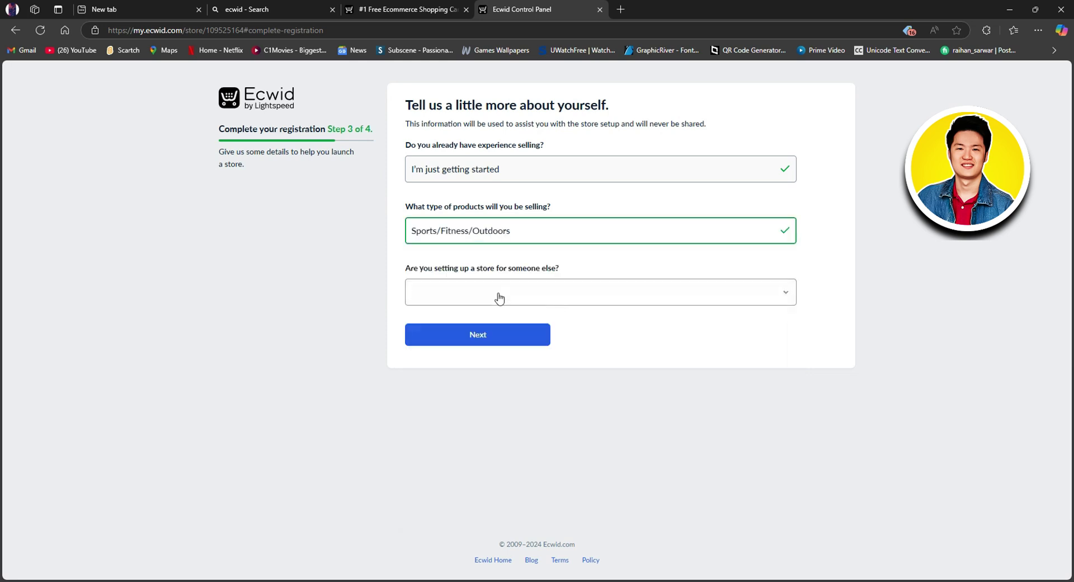
left_click(498, 298)
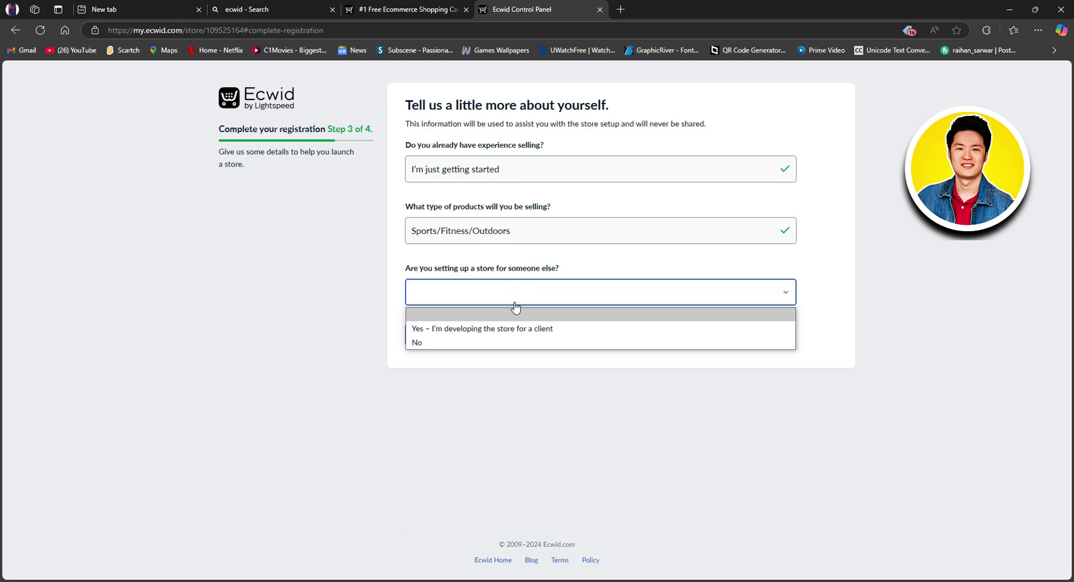
left_click(495, 342)
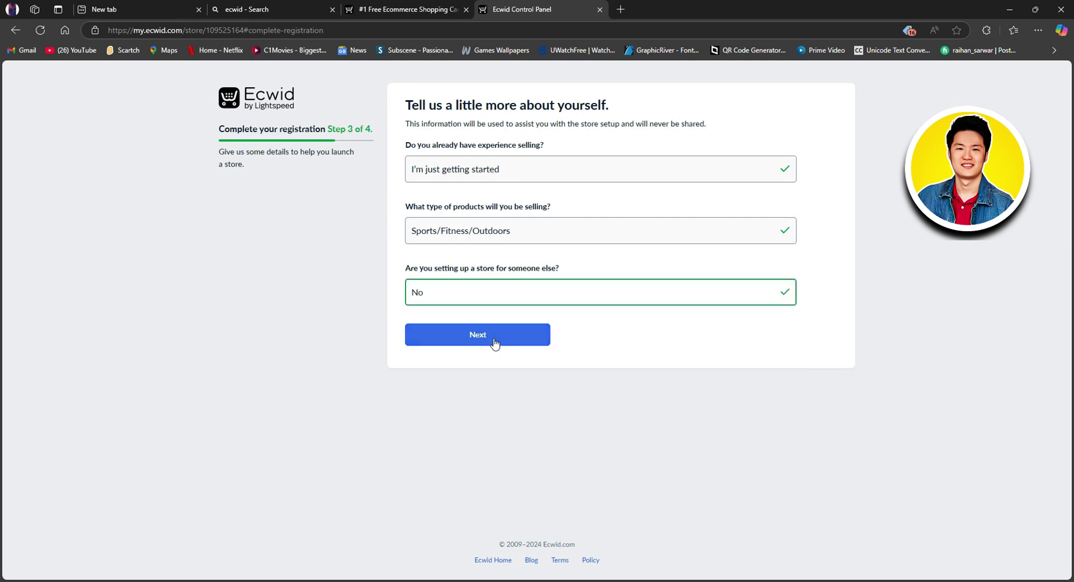
left_click(473, 338)
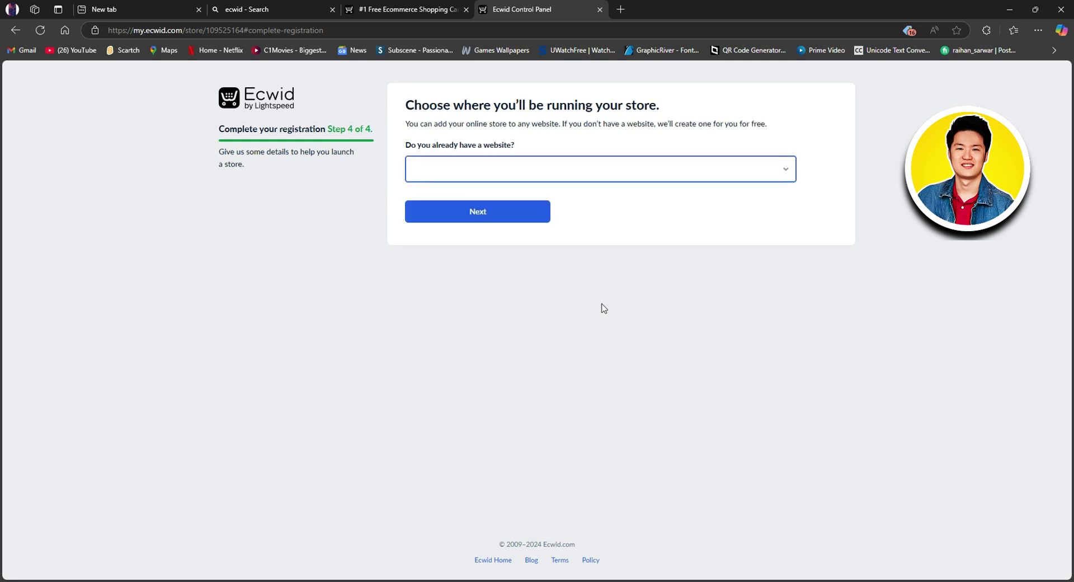
- Answer that there is no existing website and claim tech-store11.company.site after tech-store proved taken
left_click(798, 171)
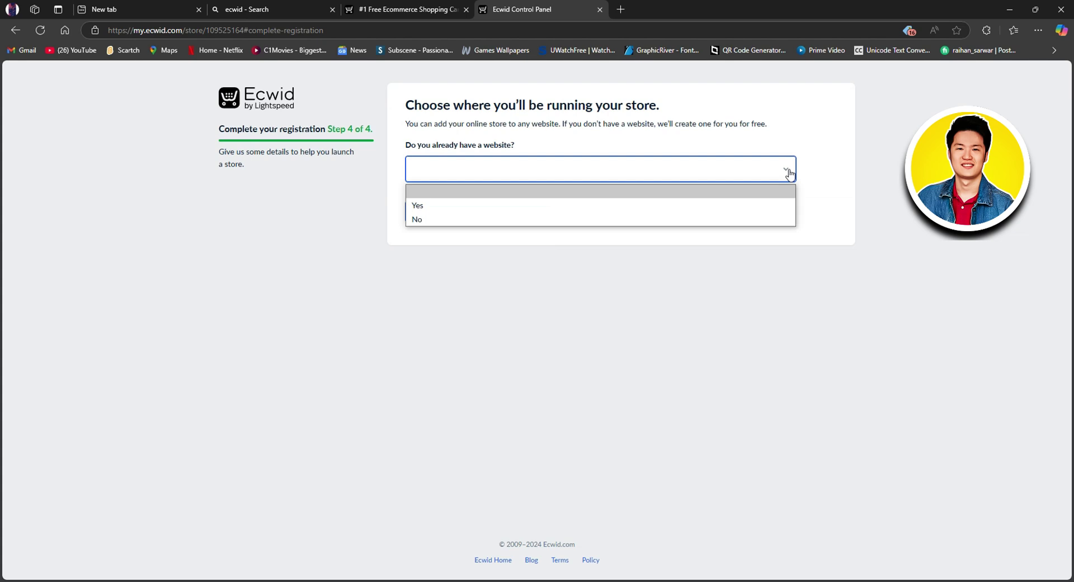
left_click(471, 222)
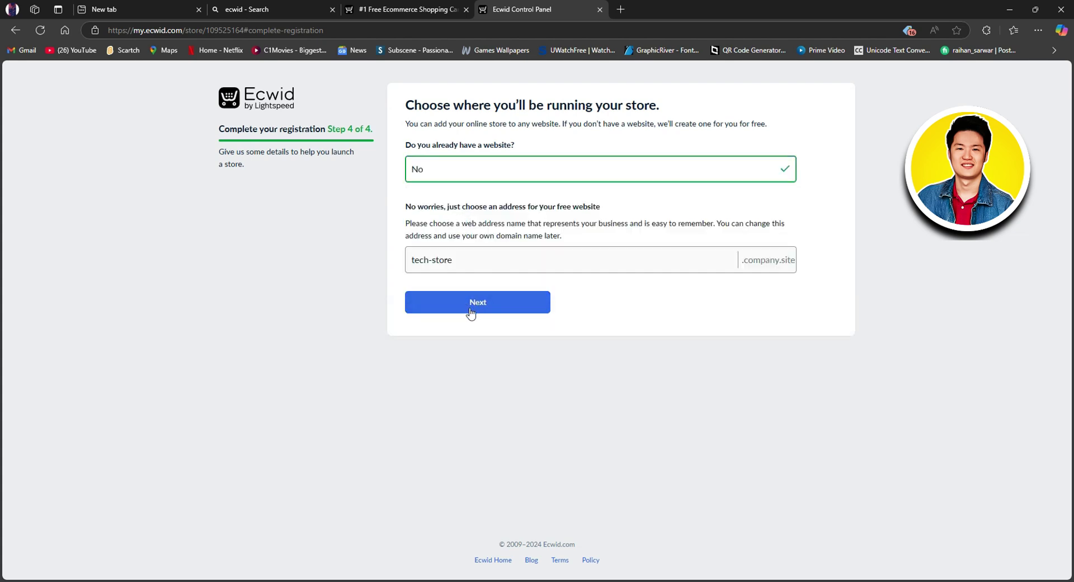
left_click(473, 312)
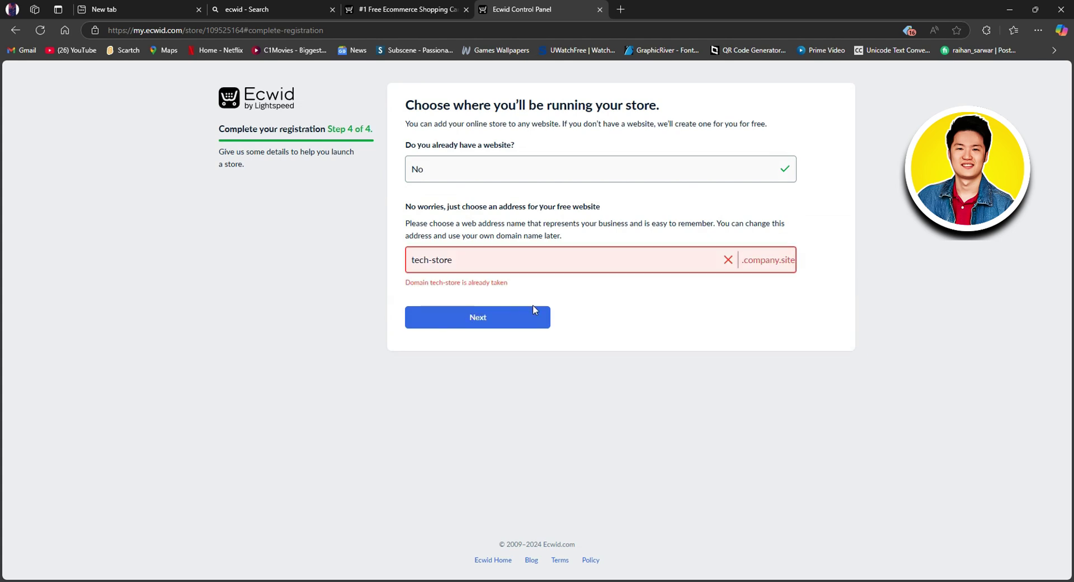
left_click(539, 270)
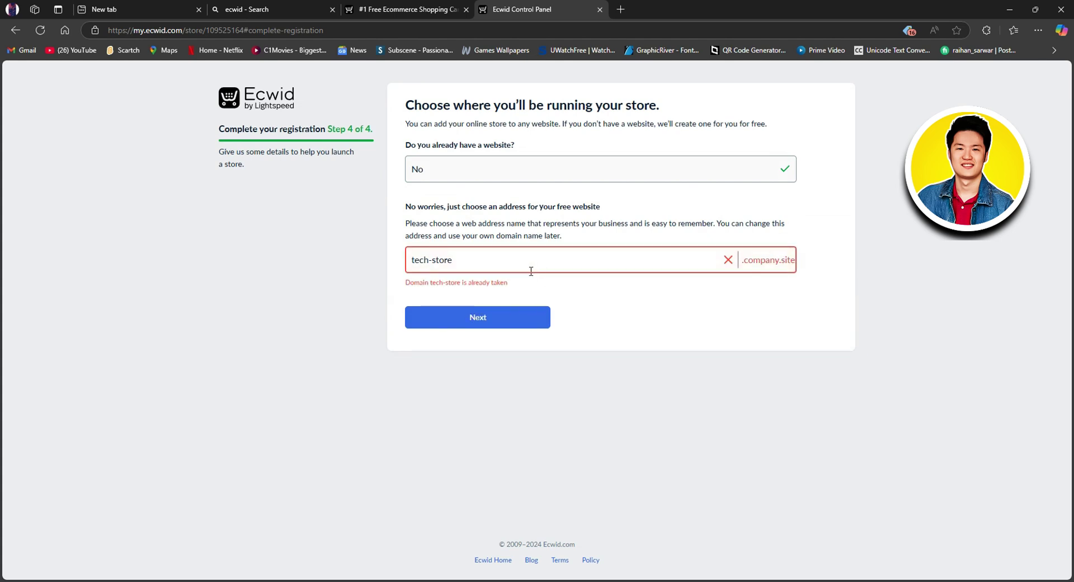
left_click(531, 271)
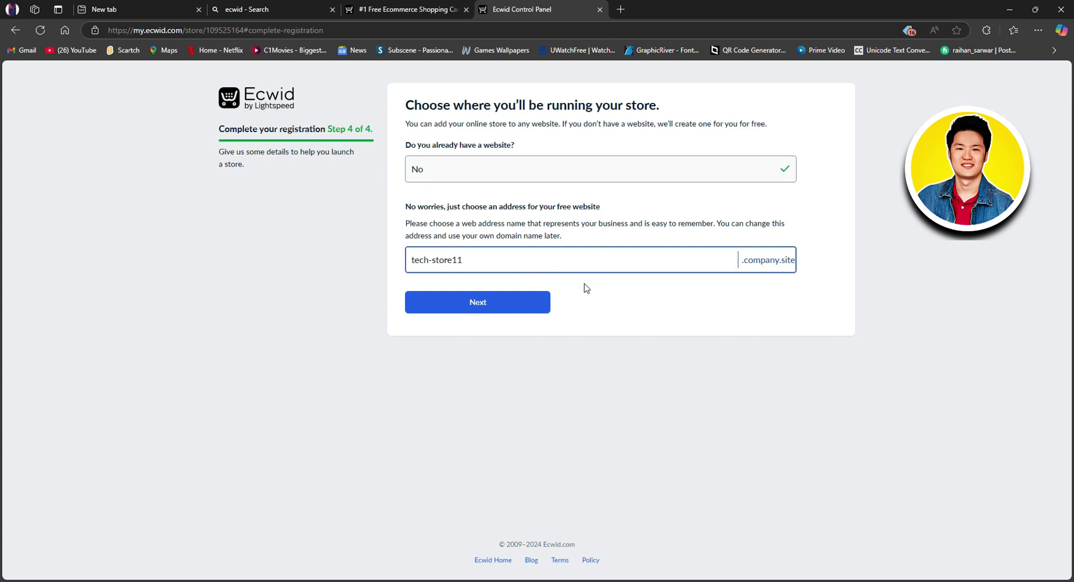
left_click(517, 306)
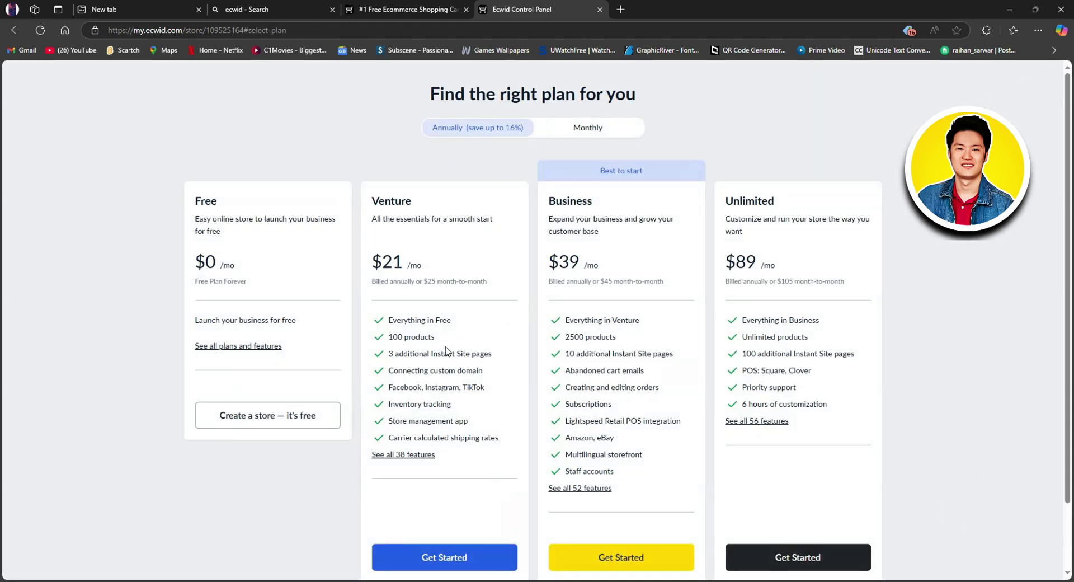
- Choose the Free plan with 'Create a store — it's free'
left_click(283, 419)
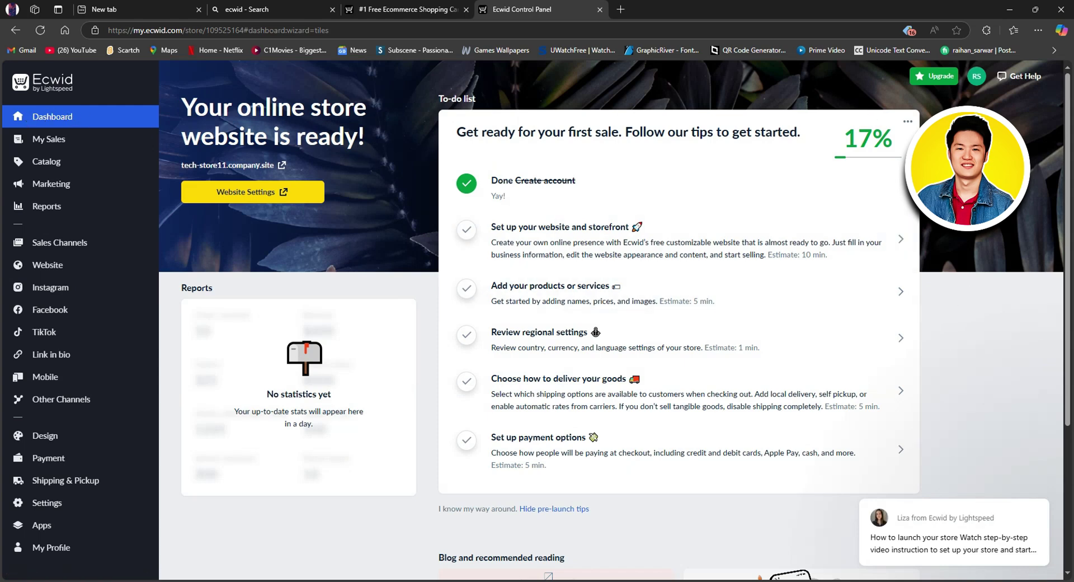
- Browse the Orders and Abandoned Carts pages, then open the Catalog product list
scroll(1011, 262, "down", 3)
scroll(1007, 264, "up", 4)
left_click(86, 147)
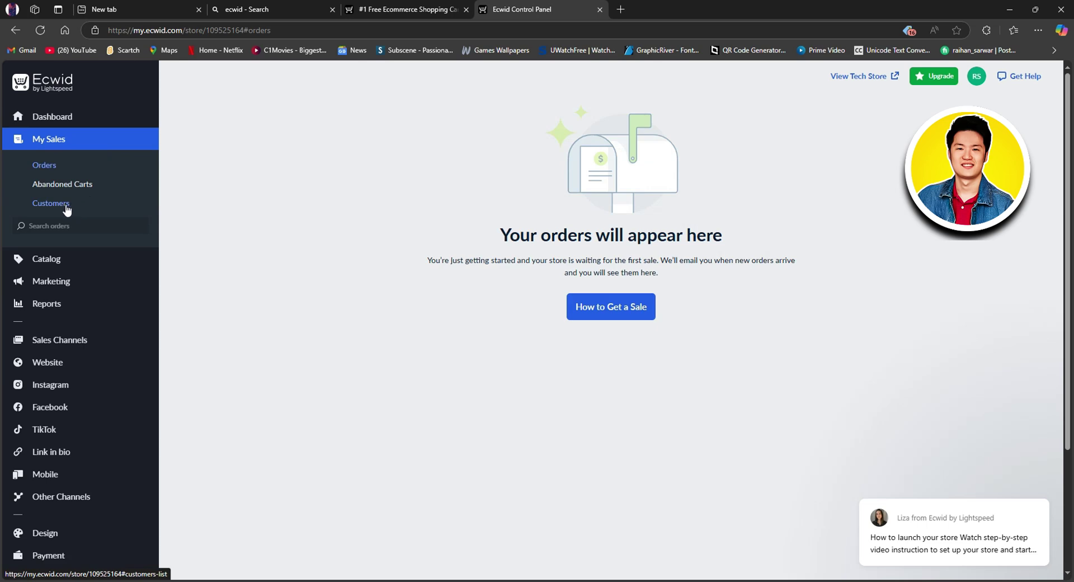
left_click(73, 187)
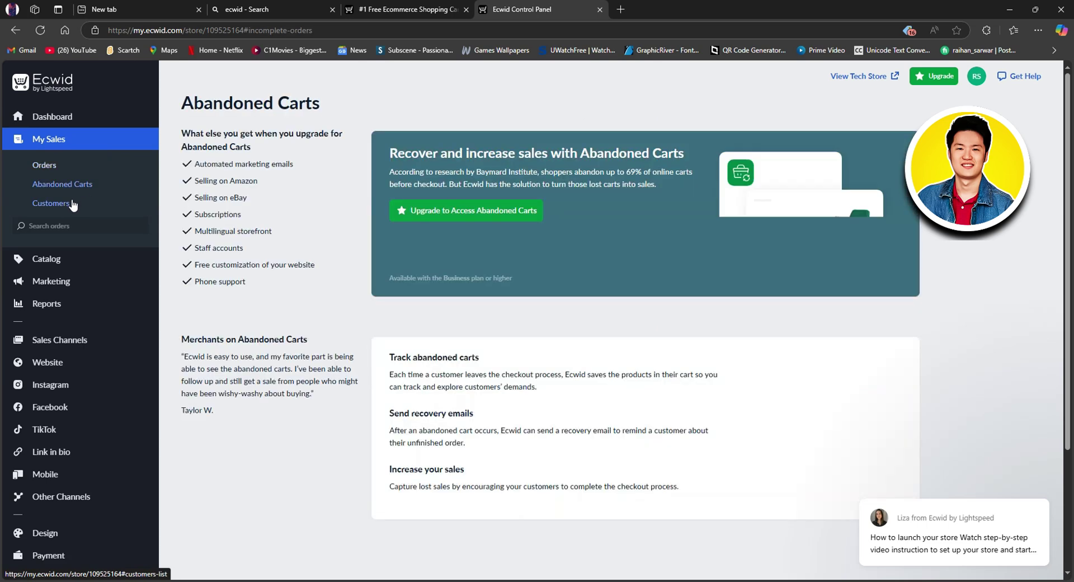
left_click(64, 258)
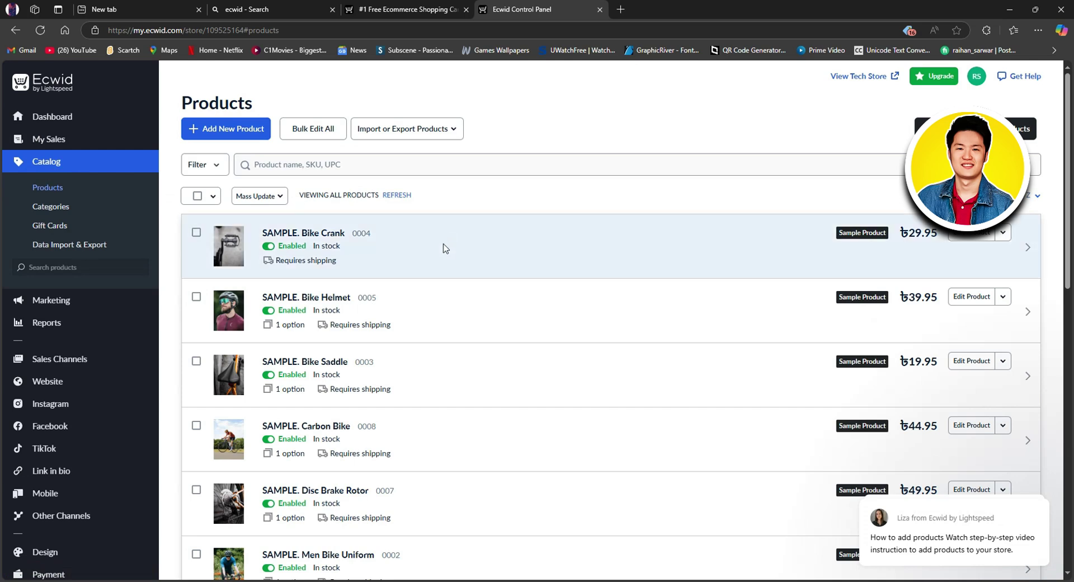
- Review the store's product categories under Catalog > Categories
scroll(444, 249, "down", 6)
scroll(447, 286, "up", 6)
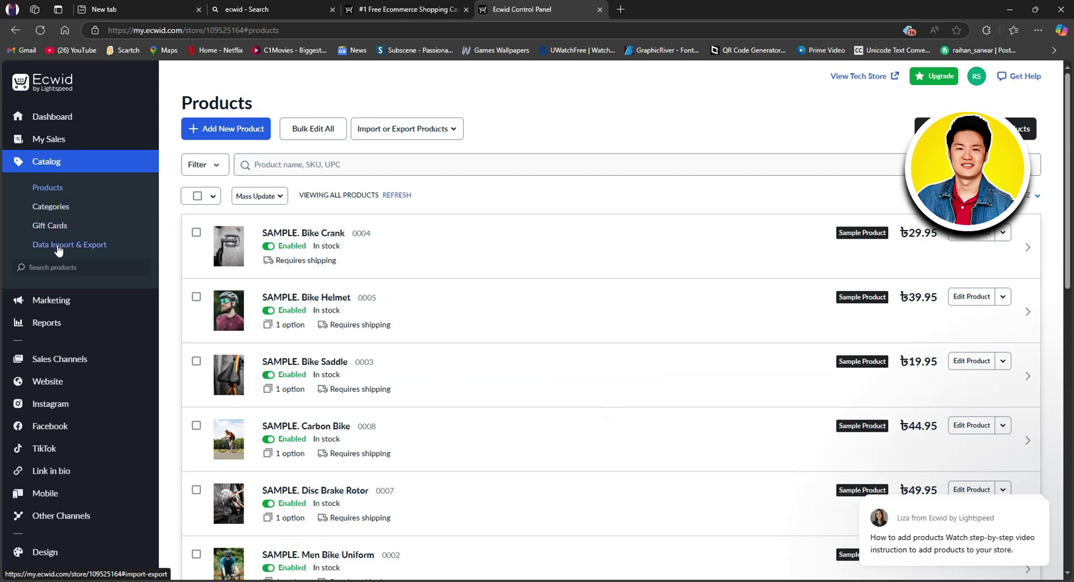
left_click(51, 207)
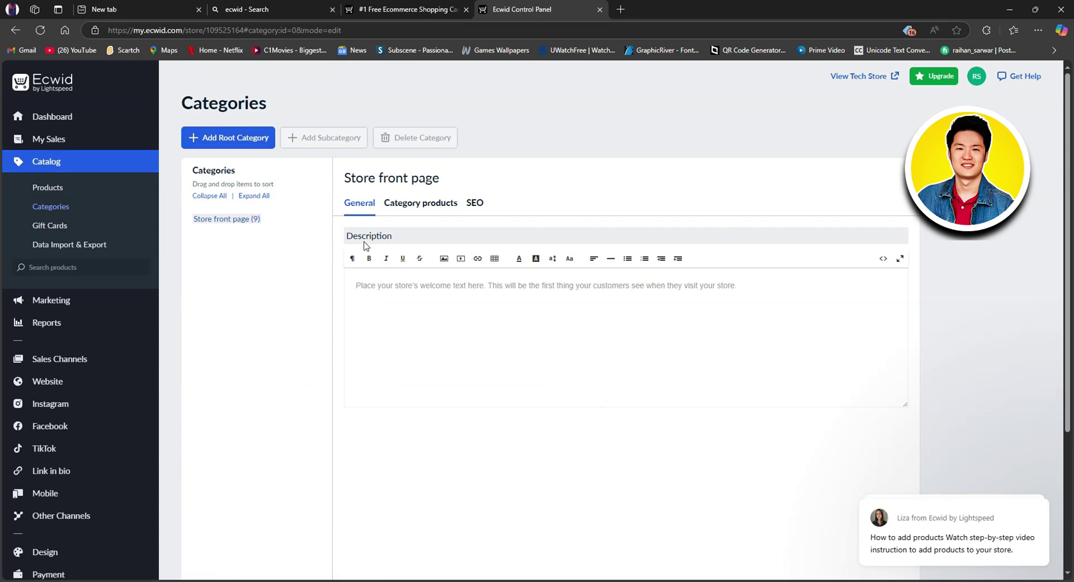
scroll(460, 247, "down", 2)
scroll(460, 249, "up", 2)
- Browse the Gift Cards page, then go to the Website overview
left_click(49, 227)
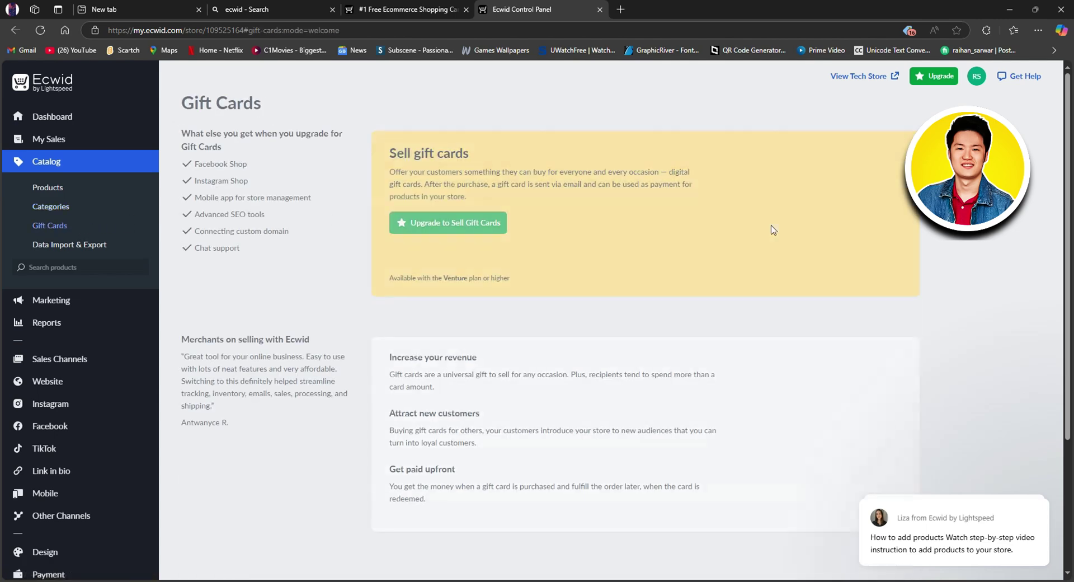
scroll(825, 249, "down", 2)
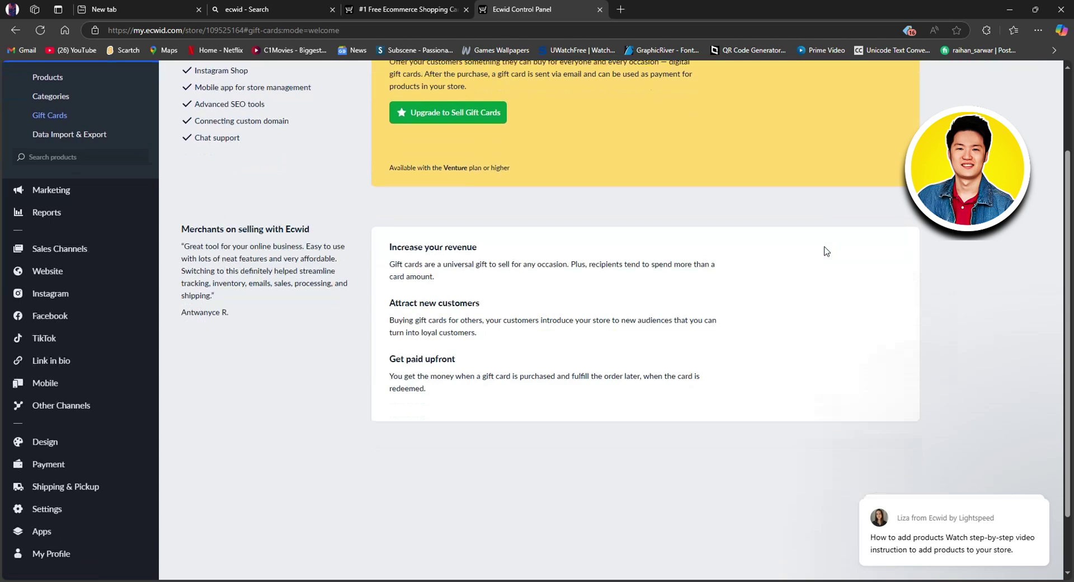
scroll(827, 251, "down", 1)
scroll(827, 251, "up", 3)
scroll(827, 251, "down", 1)
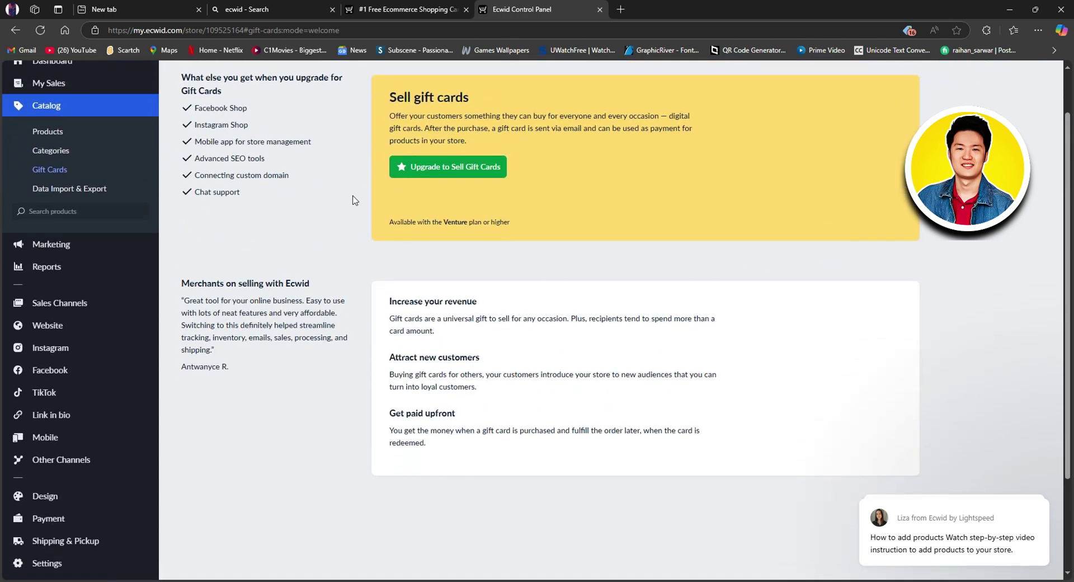
left_click(46, 324)
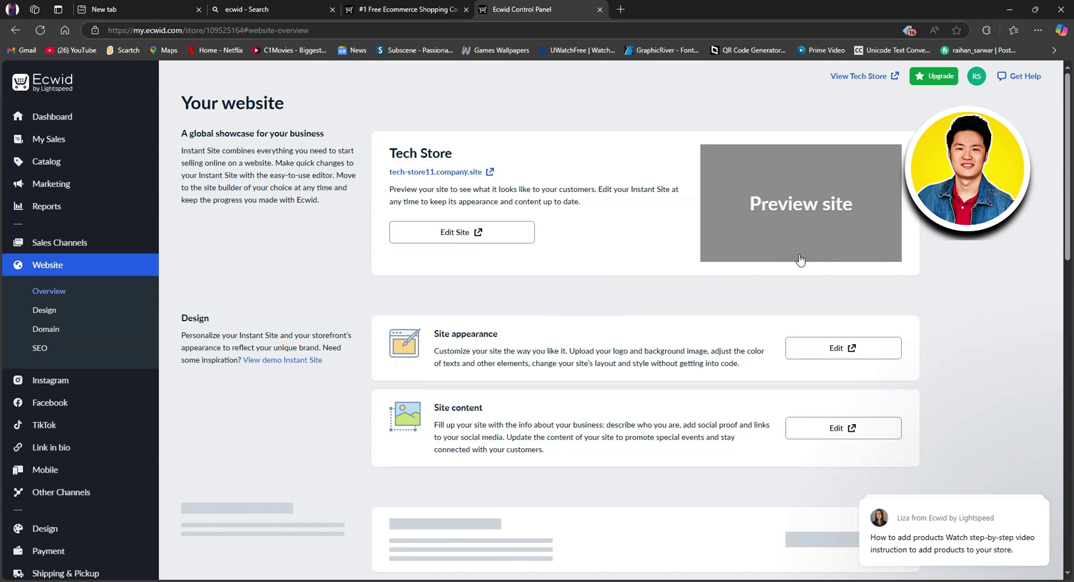
- Scroll through the Tech Store Website overview to see its address and design options
scroll(579, 221, "down", 3)
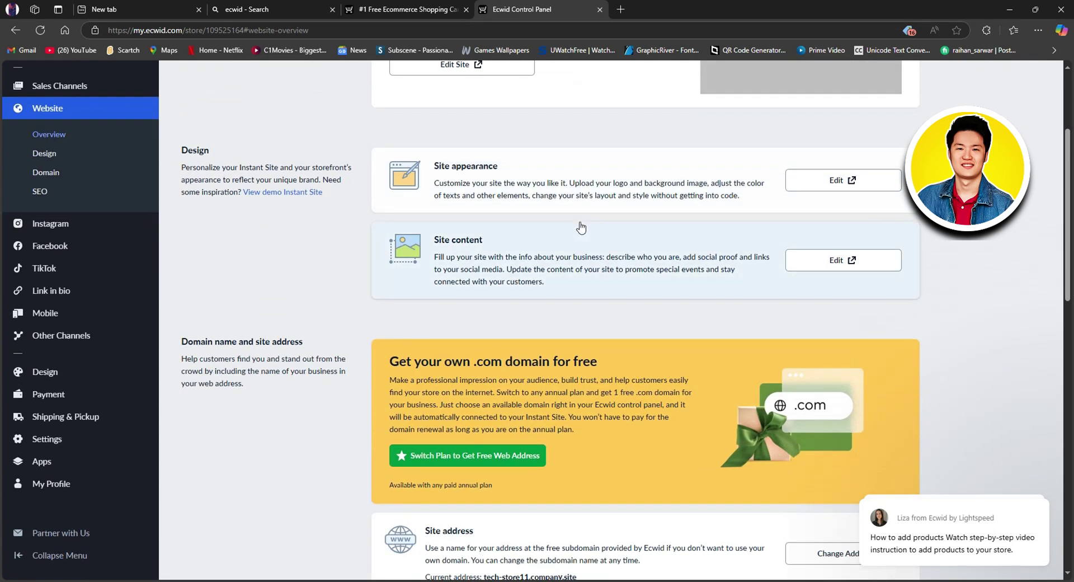
scroll(581, 226, "up", 3)
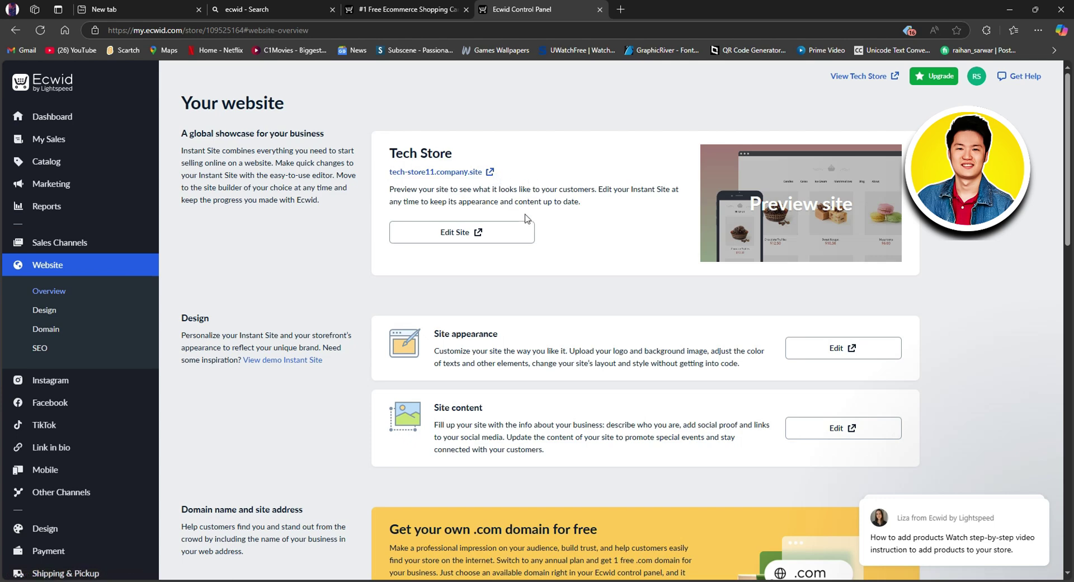
- Open the Instant Site editor and apply the Echinacea template from the gallery
left_click(479, 236)
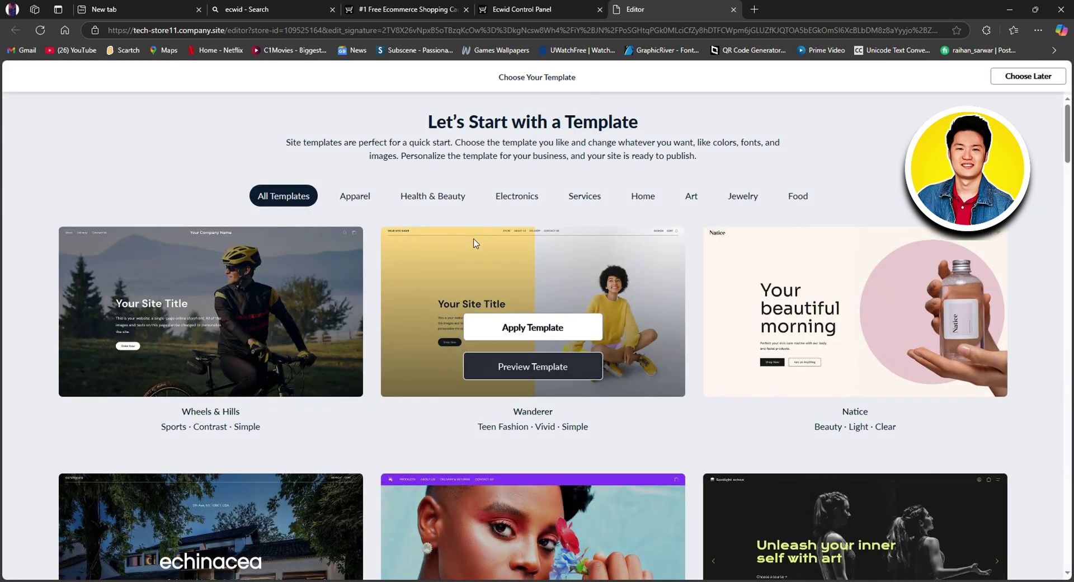
mouse_move(286, 336)
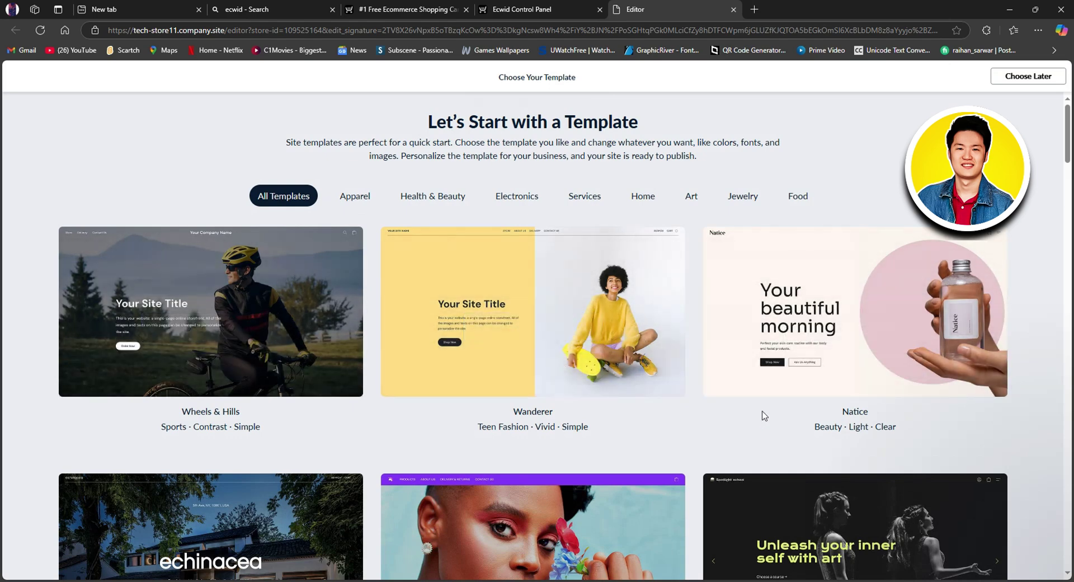
scroll(762, 420, "down", 1)
scroll(755, 441, "down", 1)
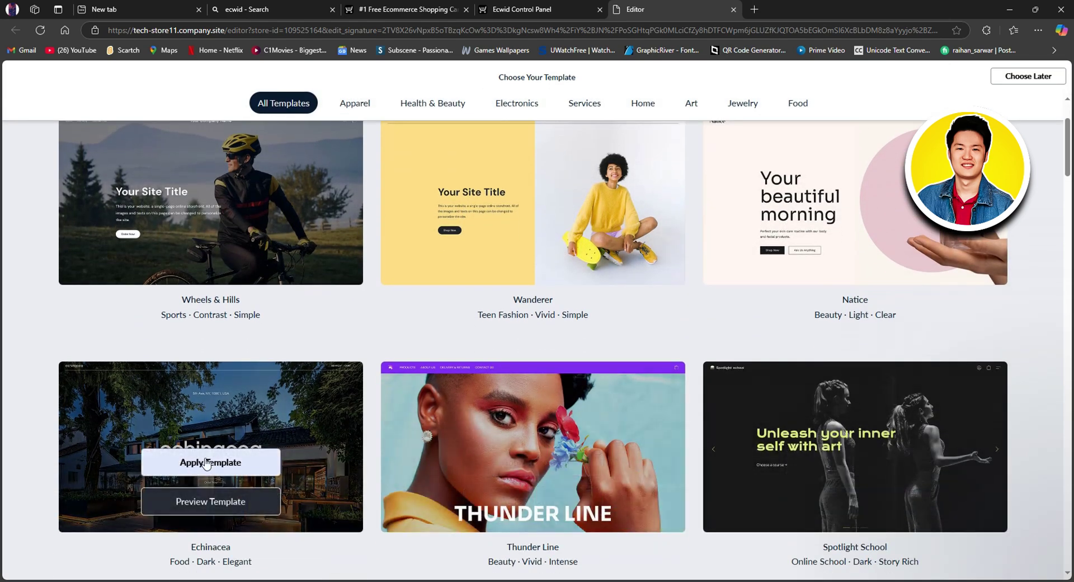
left_click(212, 463)
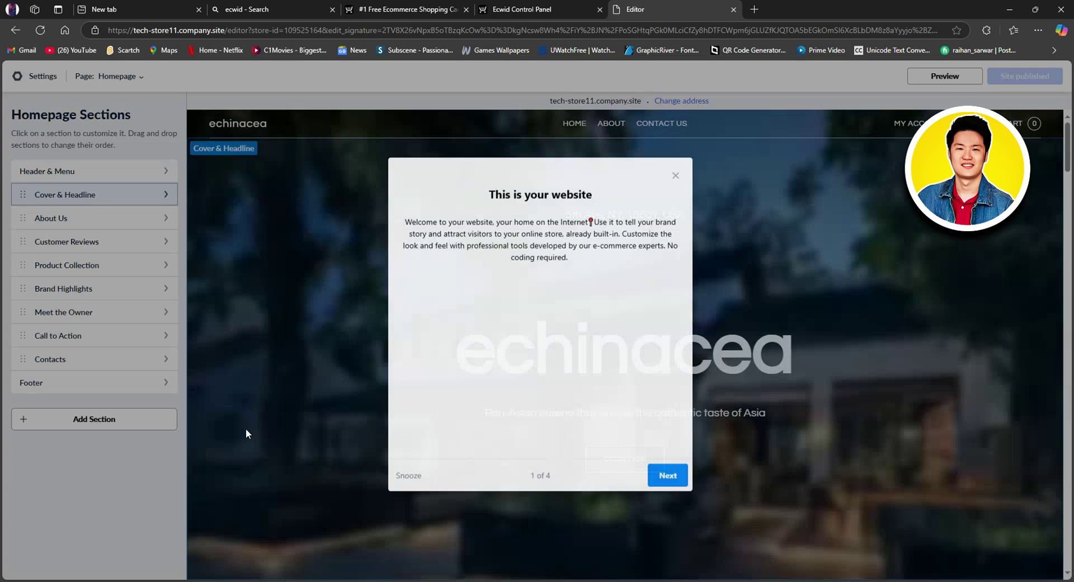
- Step through all four pages of the editor's welcome tour and close it
left_click(657, 480)
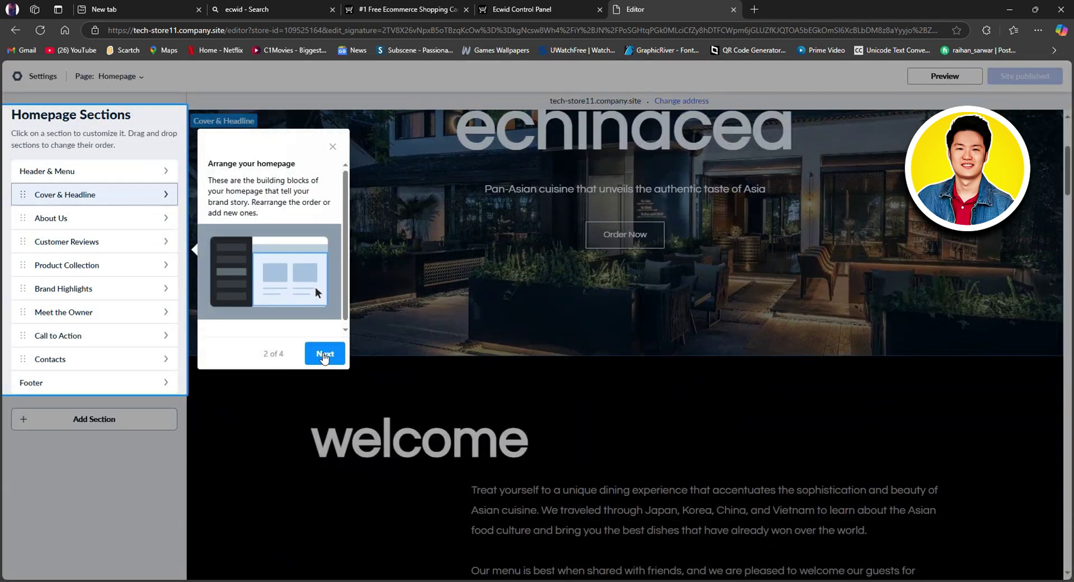
left_click(325, 353)
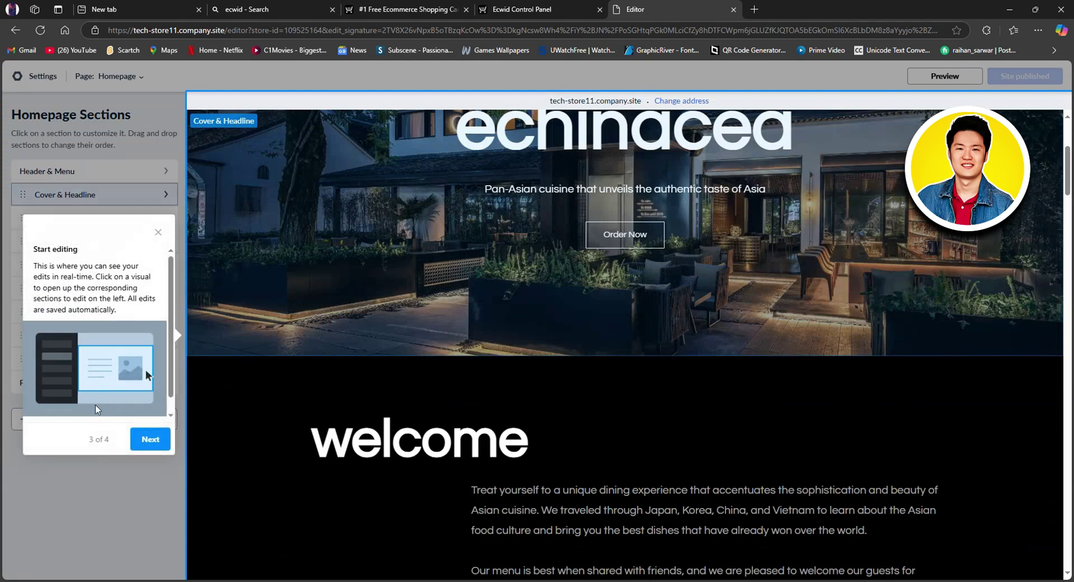
left_click(156, 441)
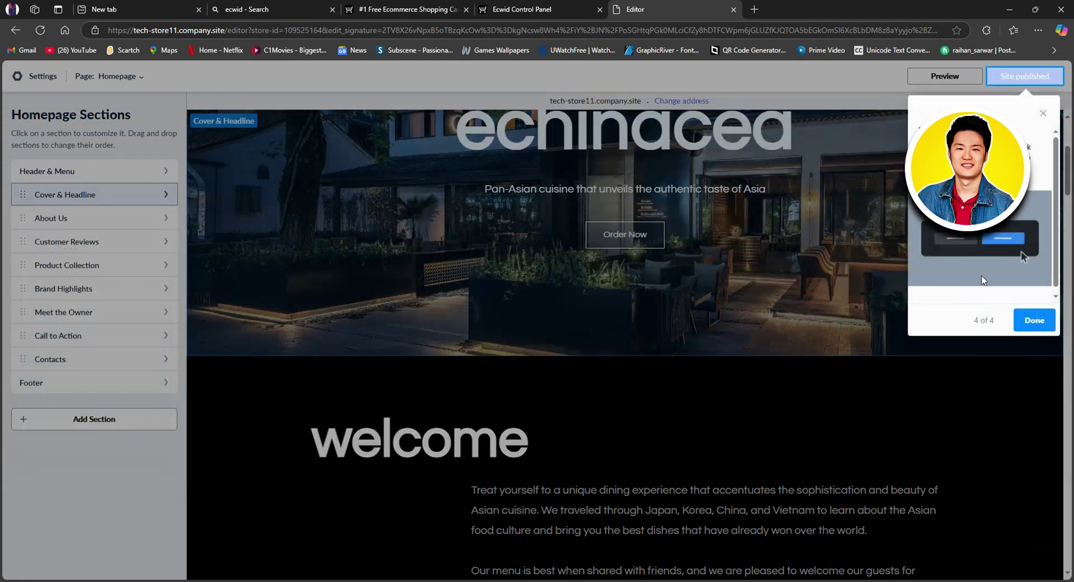
left_click(1032, 321)
- Scroll through the Echinacea homepage preview and open the editor's Settings panel
scroll(817, 277, "down", 12)
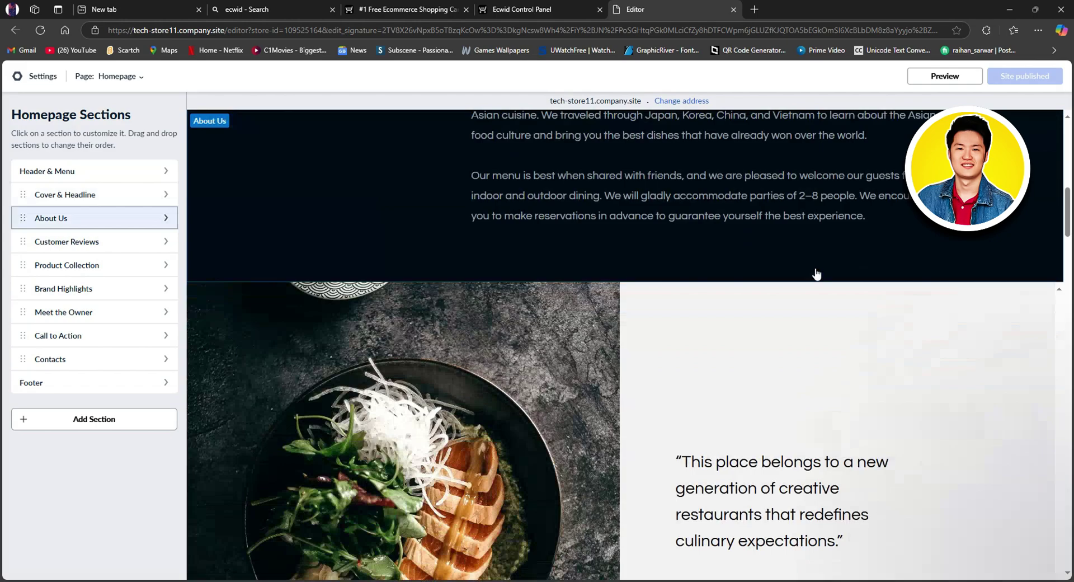
scroll(817, 277, "down", 5)
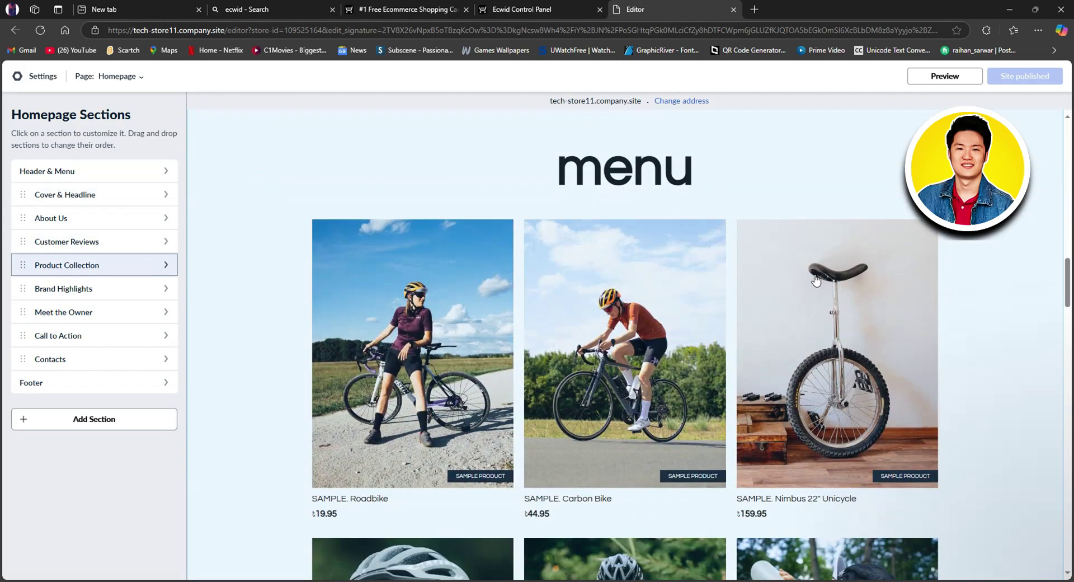
scroll(816, 278, "down", 10)
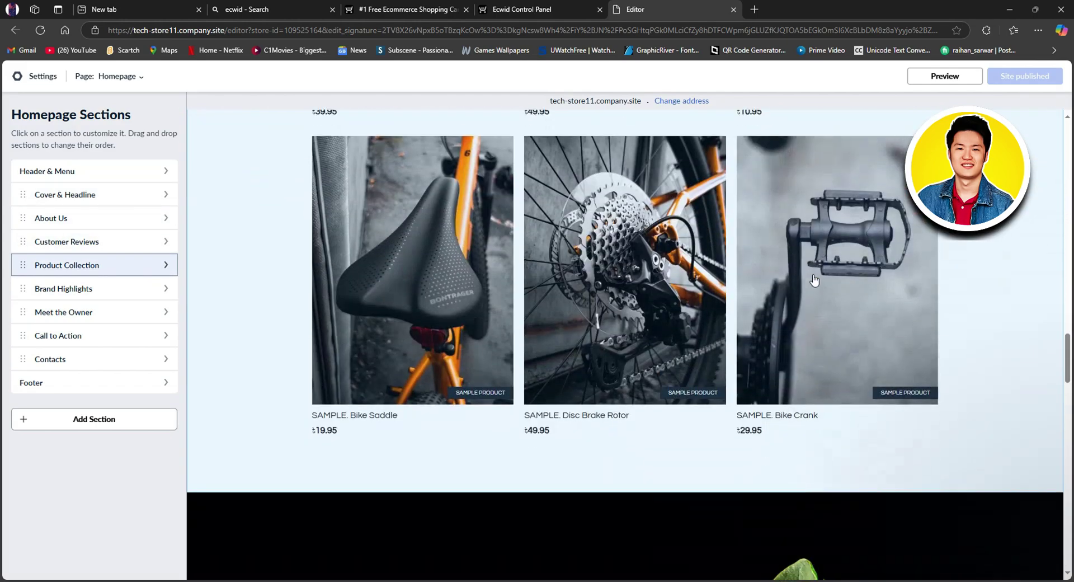
scroll(813, 281, "up", 4)
scroll(813, 281, "up", 15)
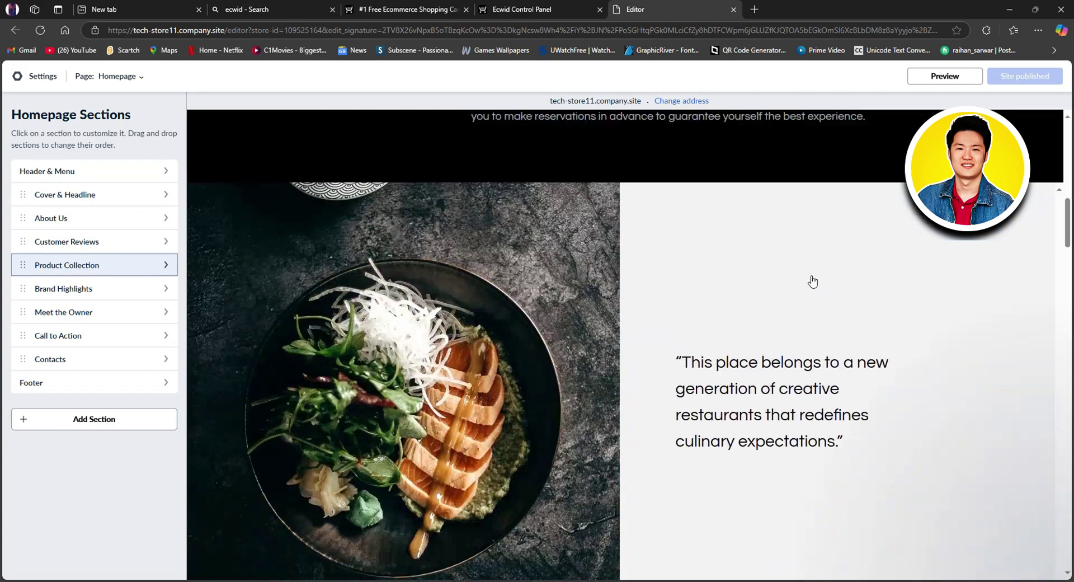
scroll(814, 281, "up", 5)
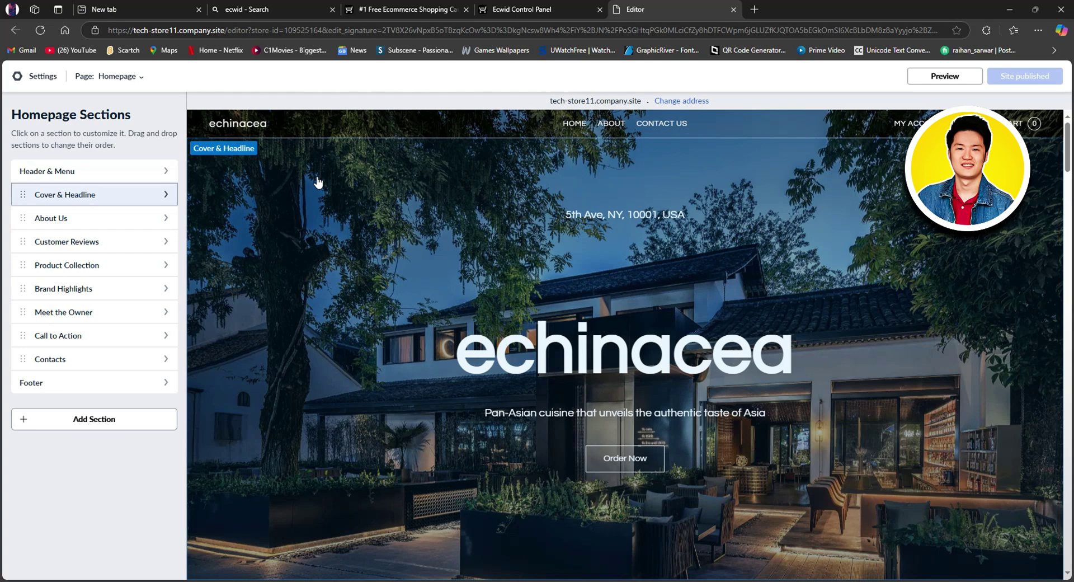
left_click(48, 79)
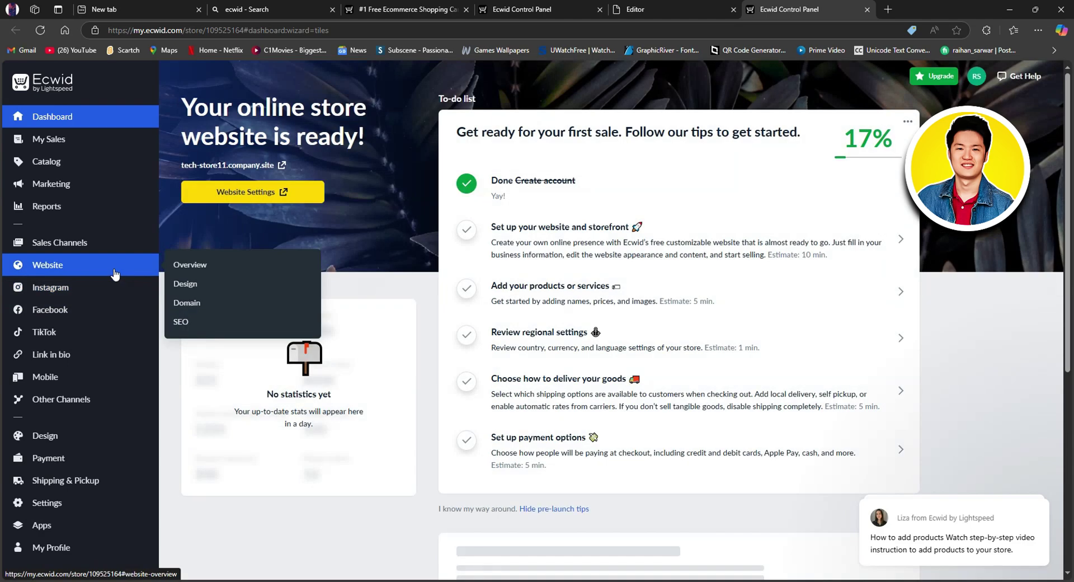
- Go to Website > Design in the control panel
left_click(115, 274)
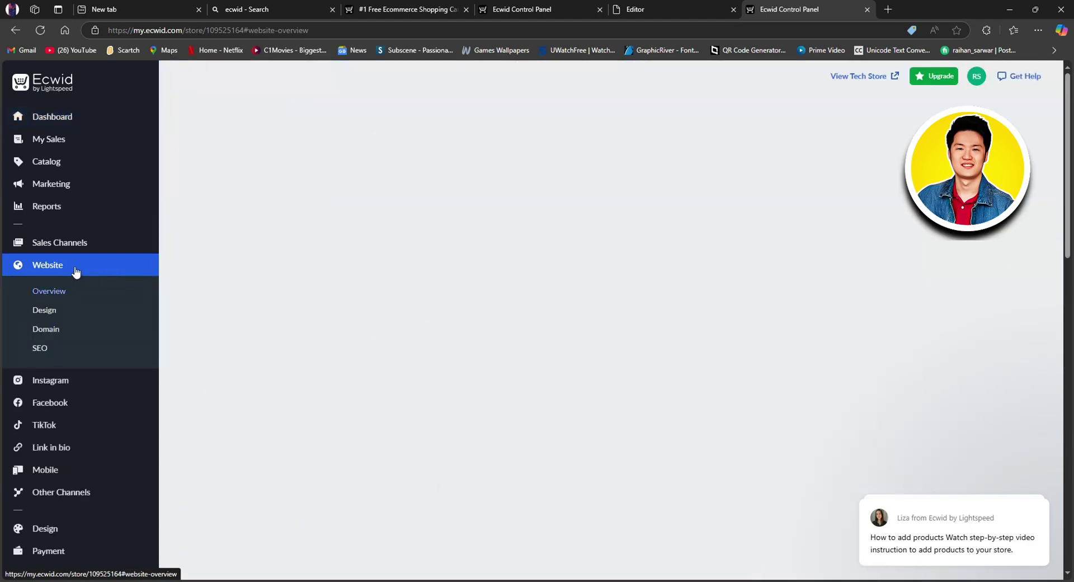
left_click(51, 317)
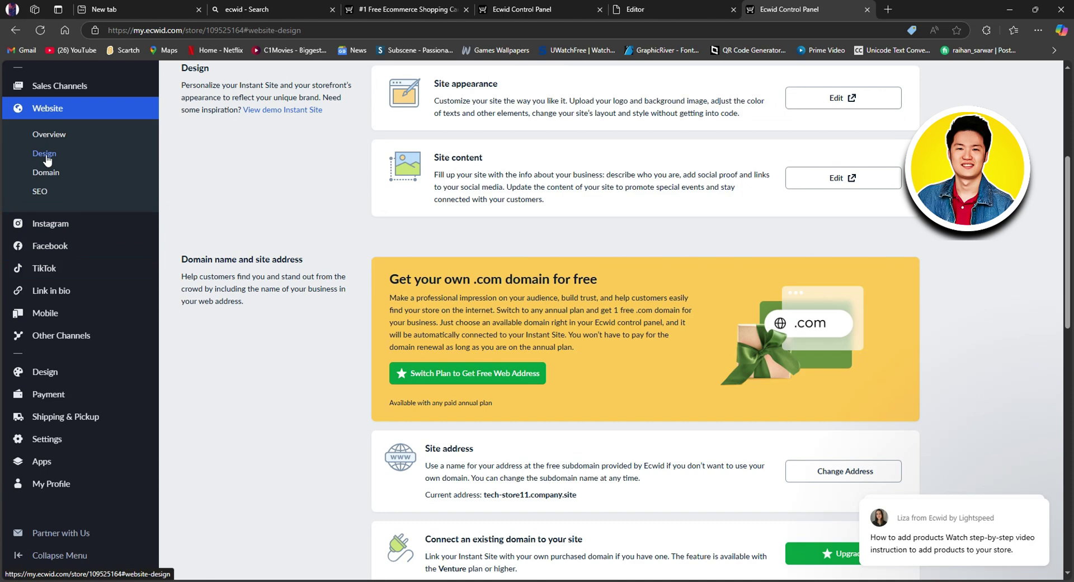
scroll(451, 230, "up", 5)
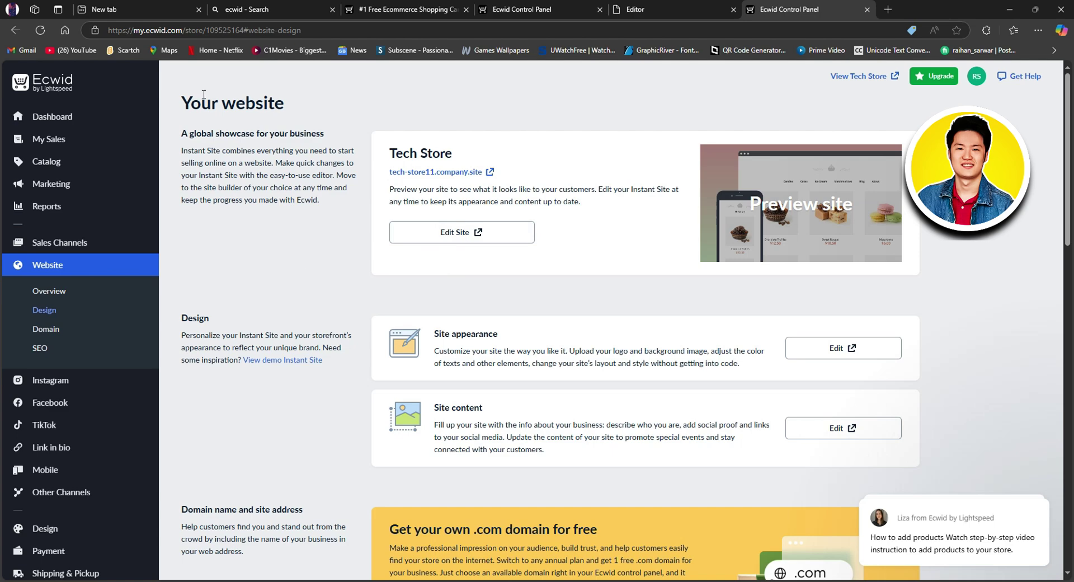
- Visit the Dashboard, then return to Website > Design and scroll through it
left_click(50, 117)
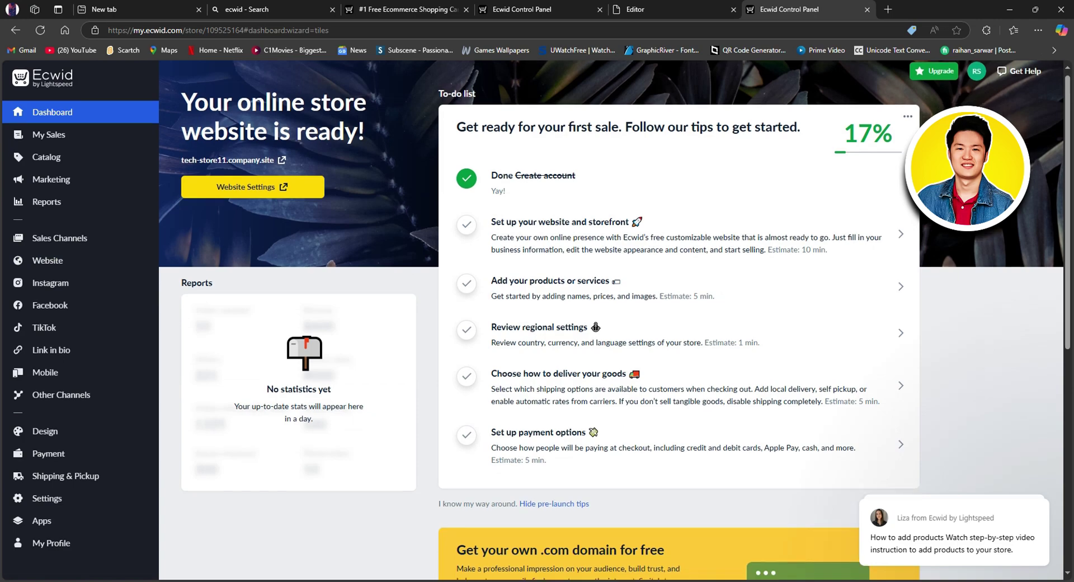
scroll(98, 225, "down", 1)
left_click(92, 209)
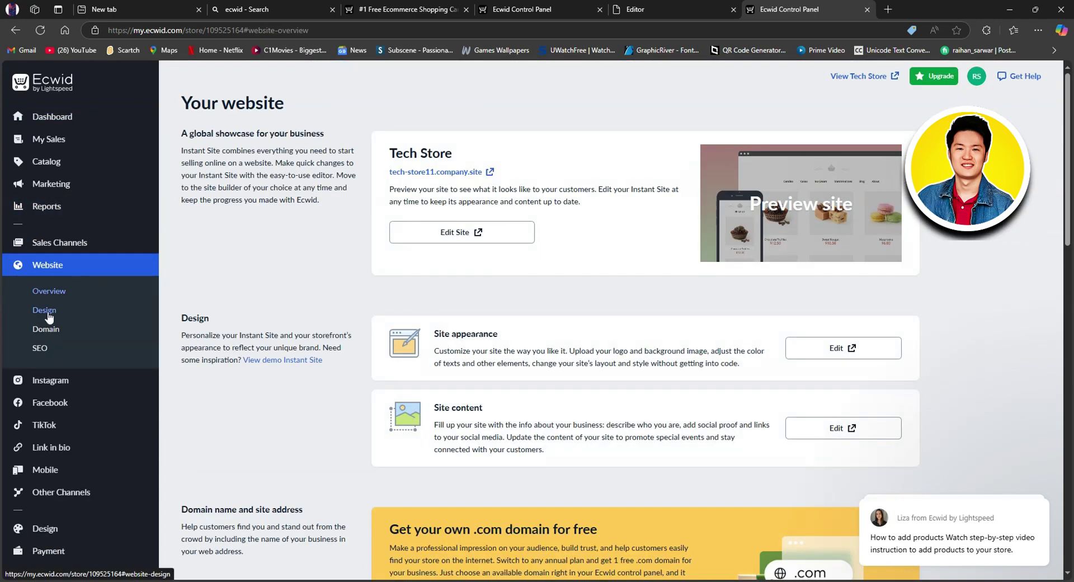
left_click(49, 313)
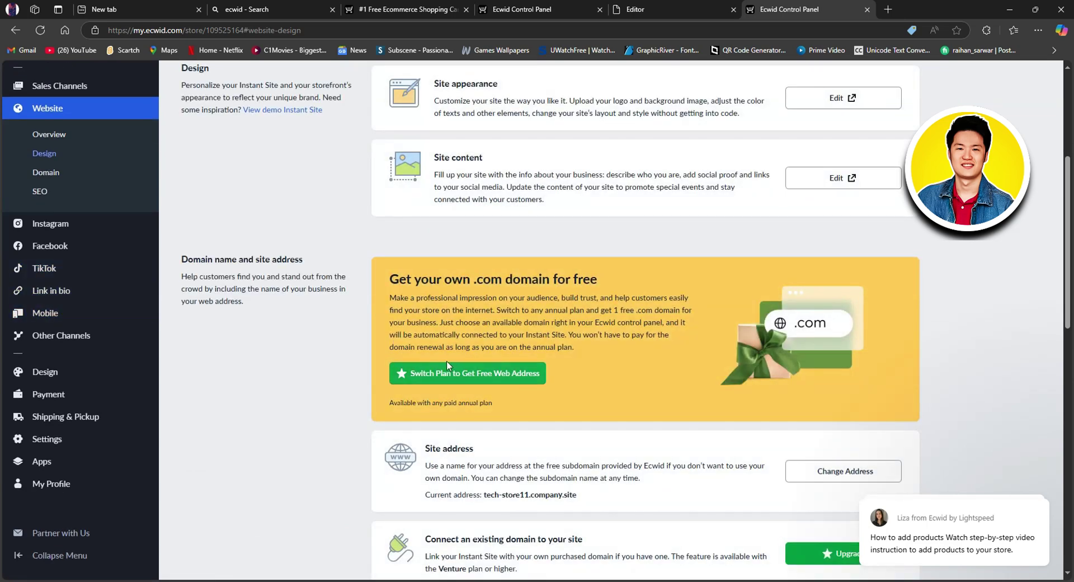
scroll(340, 348, "down", 2)
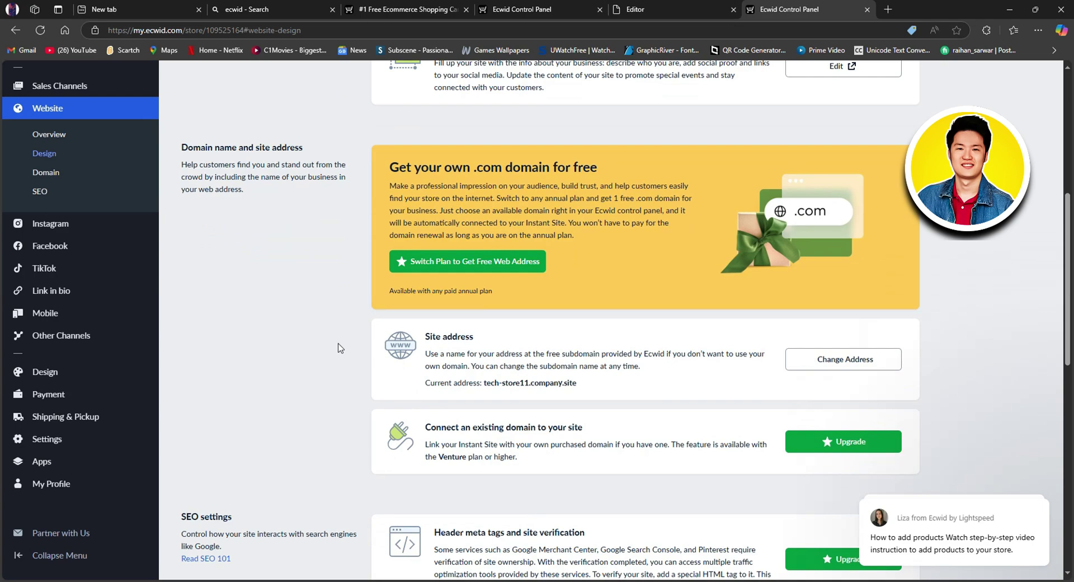
scroll(338, 348, "down", 3)
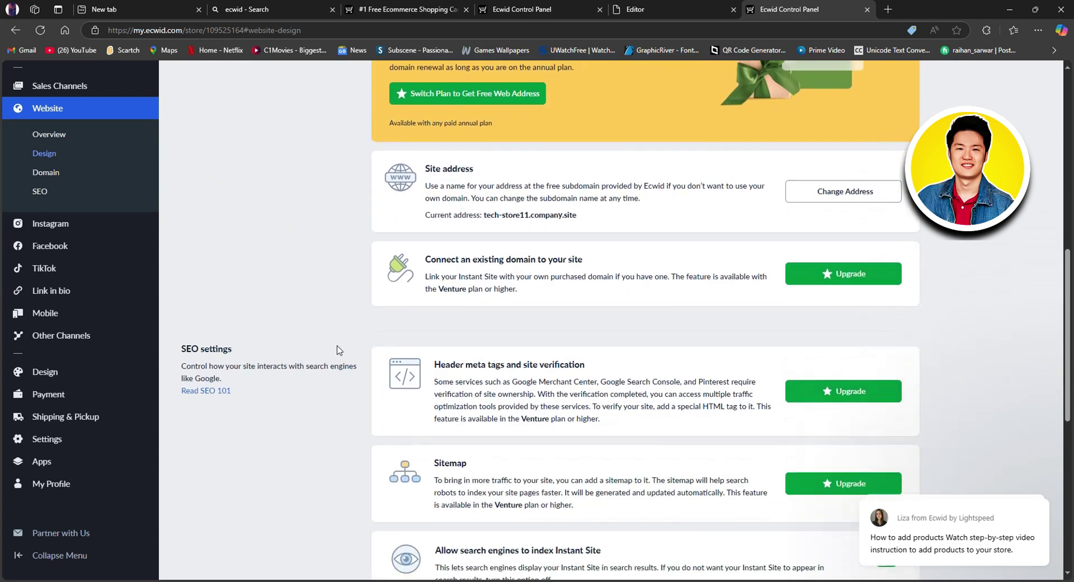
scroll(338, 349, "up", 5)
scroll(338, 349, "up", 5)
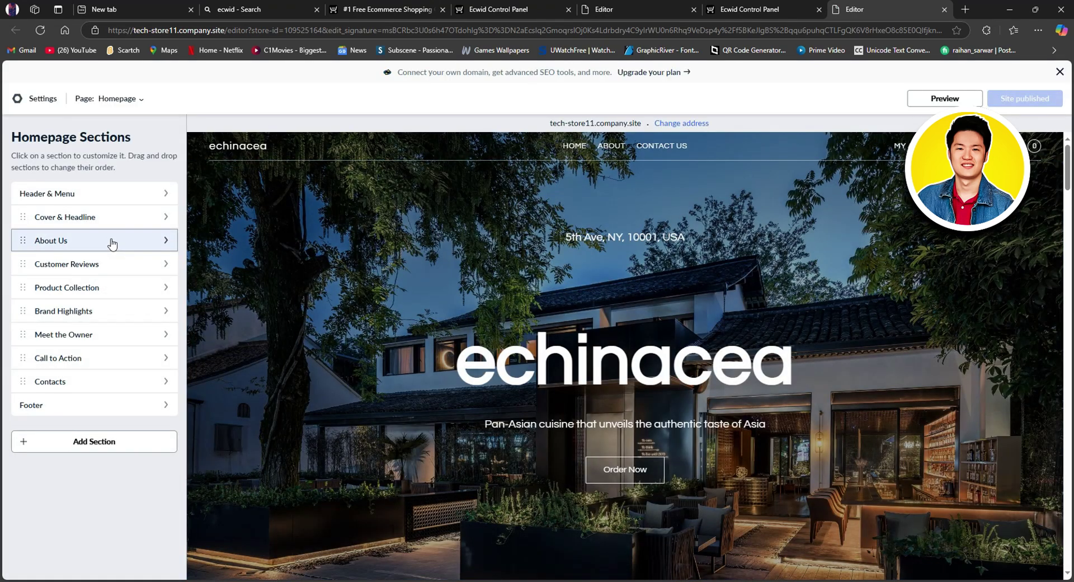
- Review the About Us section's Design and Content options, including background settings, without changing them
left_click(111, 243)
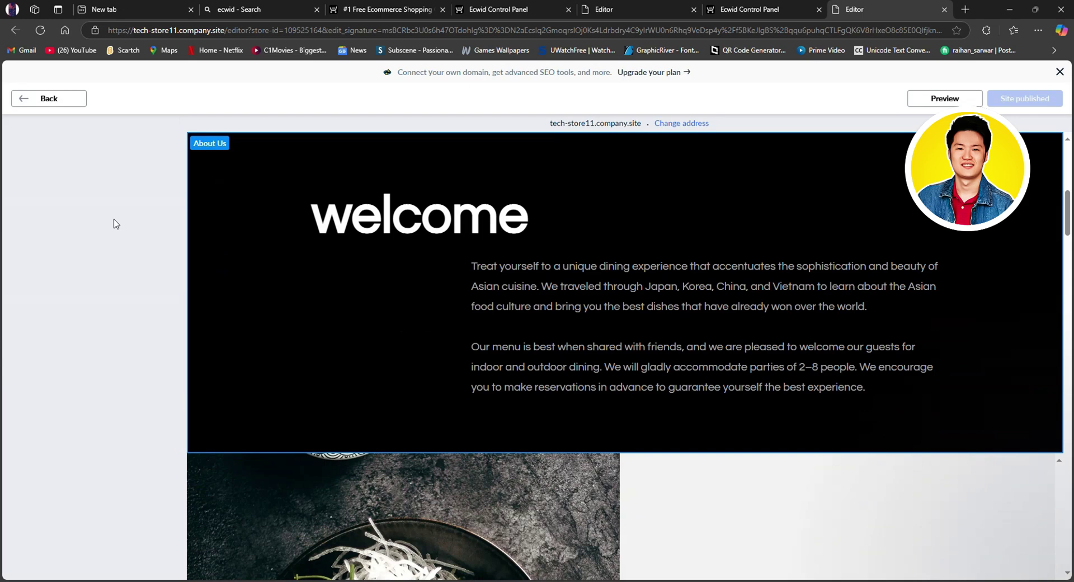
left_click(143, 169)
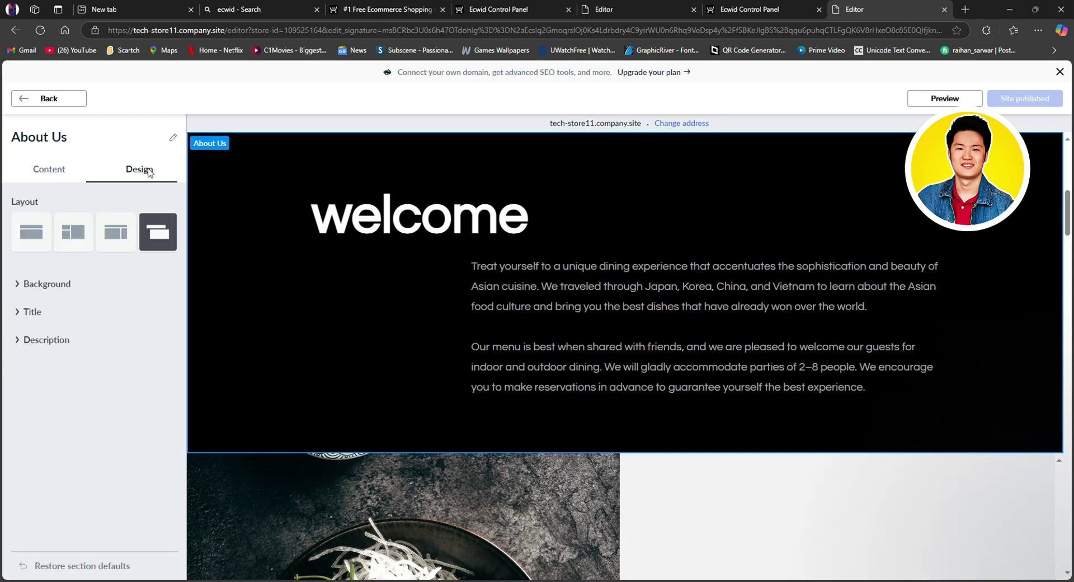
left_click(56, 286)
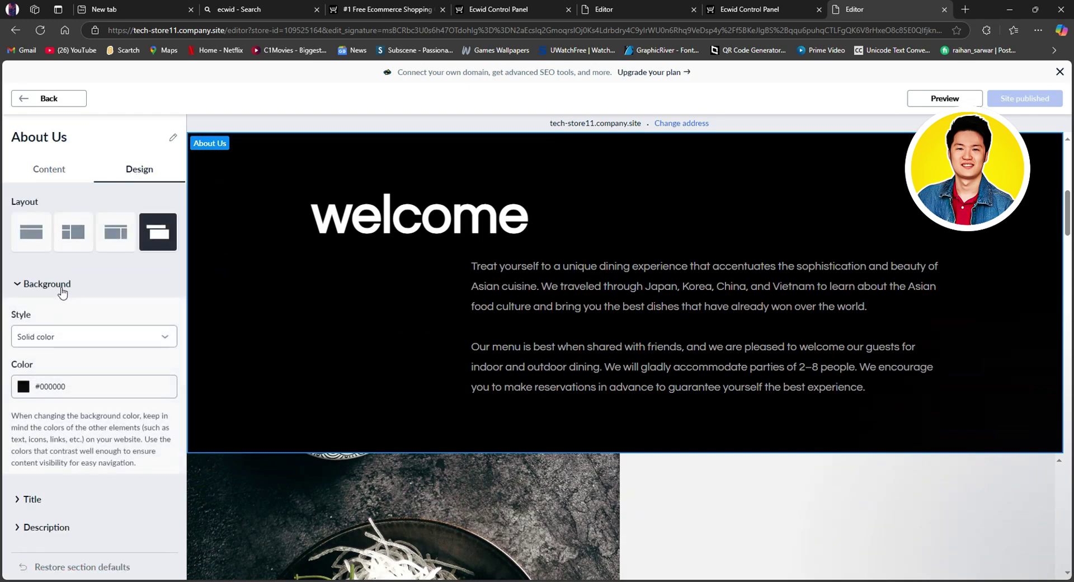
left_click(54, 291)
left_click(49, 170)
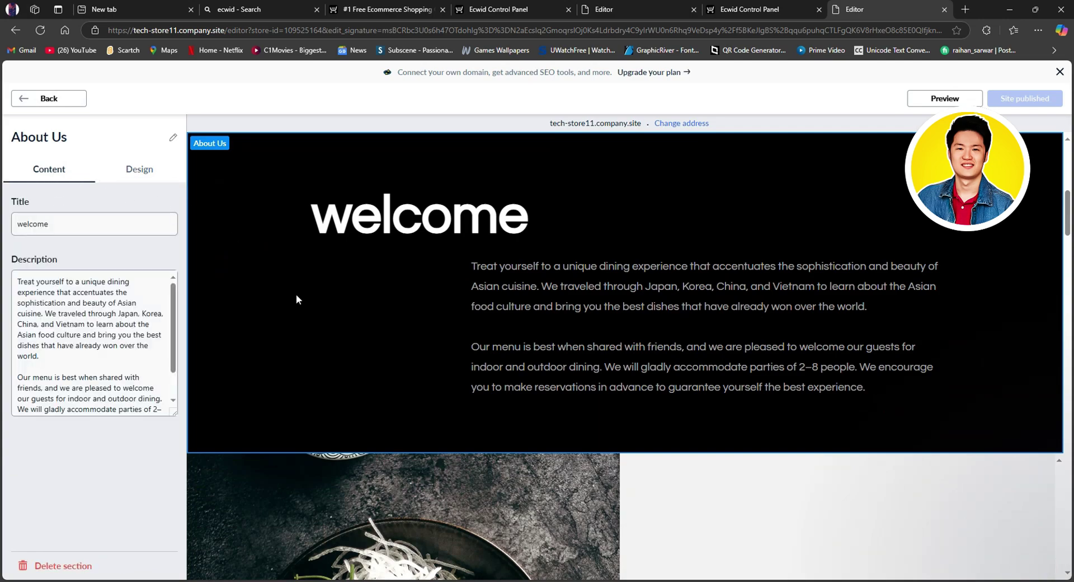
scroll(297, 299, "up", 7)
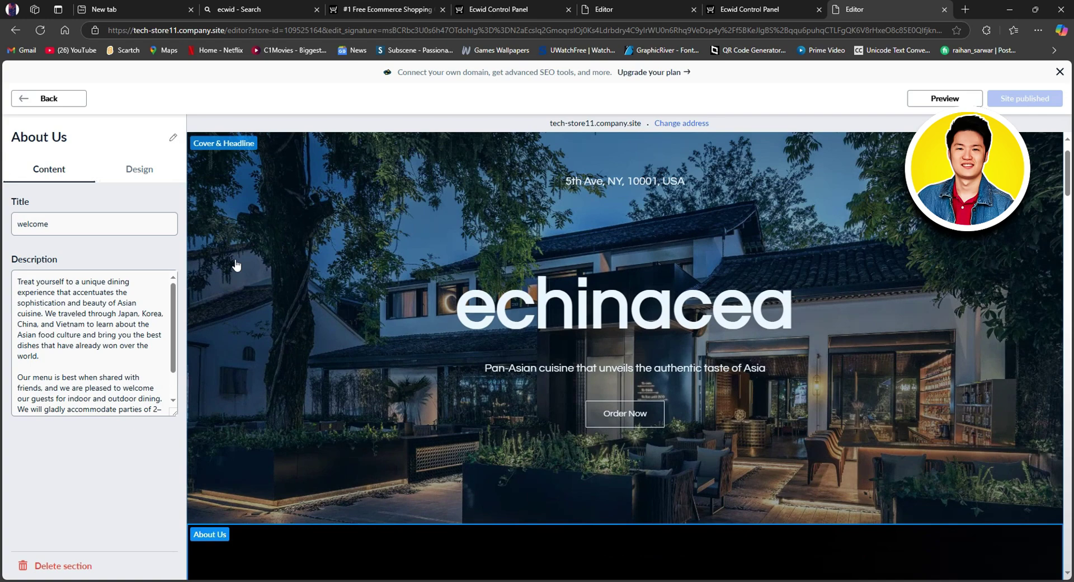
left_click(70, 102)
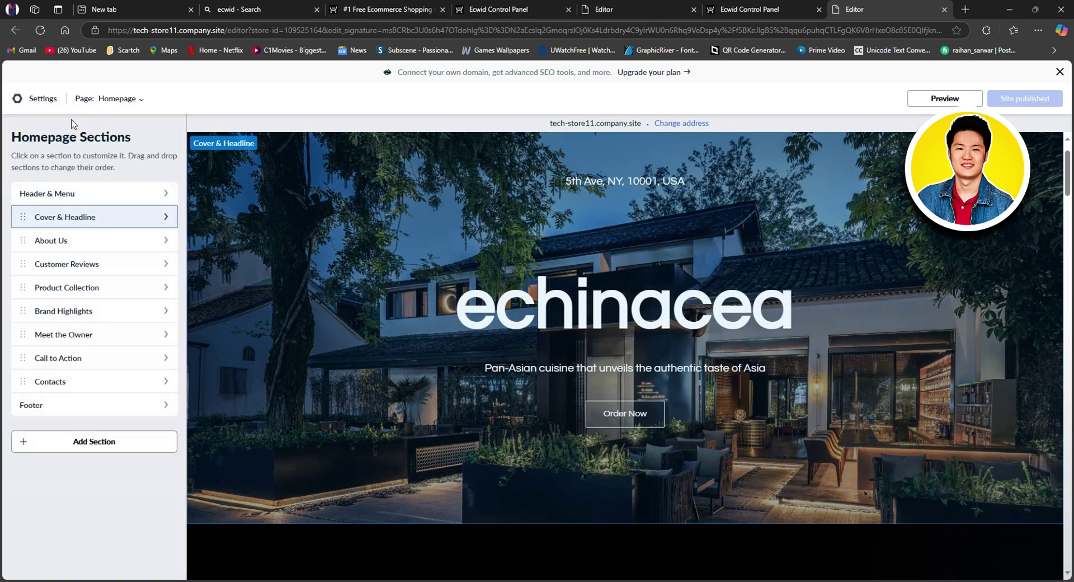
- Open the Store Design page in the control panel from website settings
left_click(42, 100)
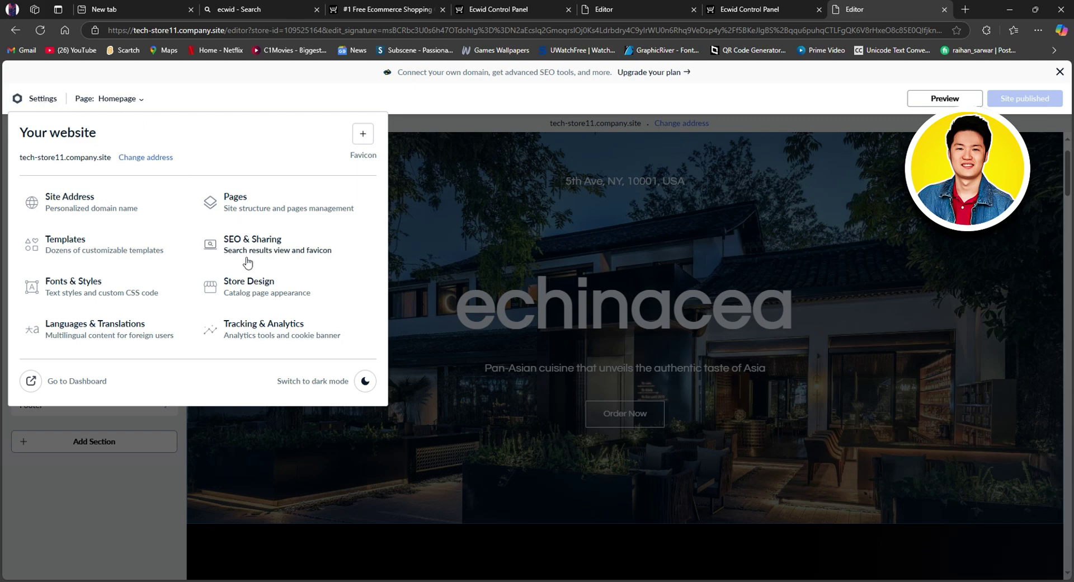
left_click(249, 286)
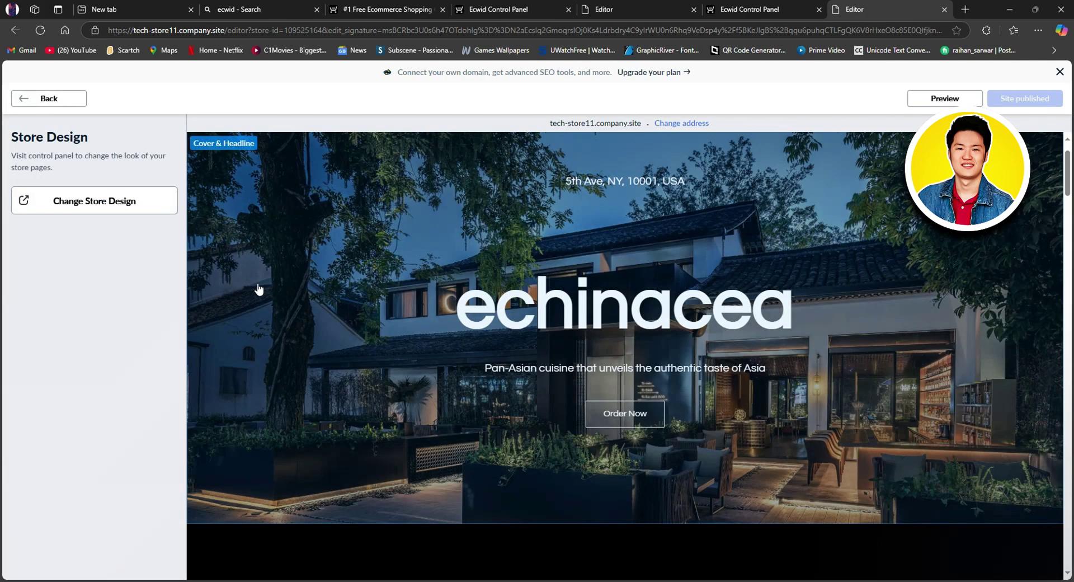
left_click(124, 202)
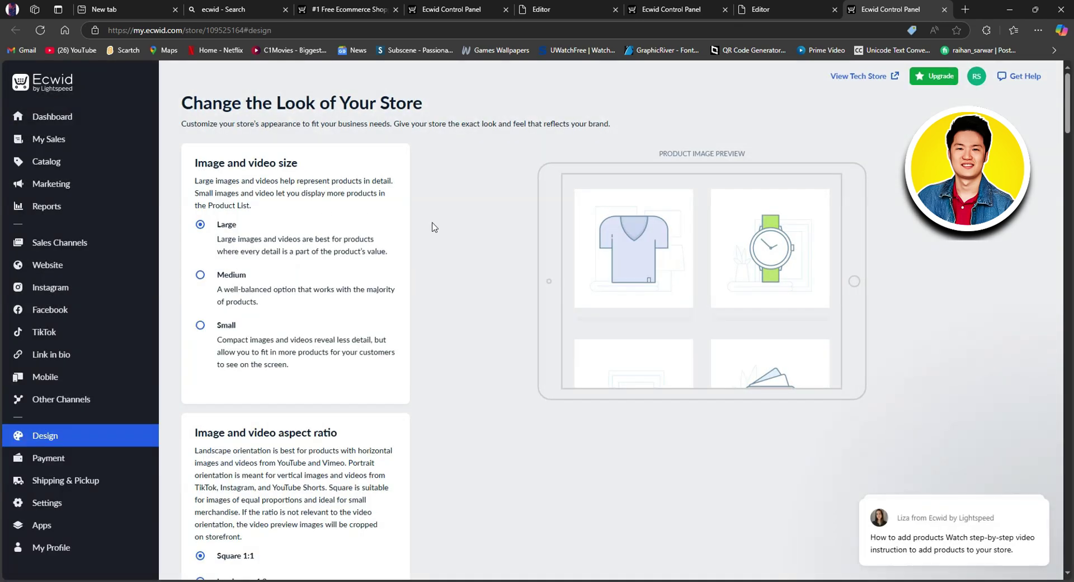
- Keep Darken image backgrounds on Disable while checking the Medium image size preview
scroll(441, 278, "down", 5)
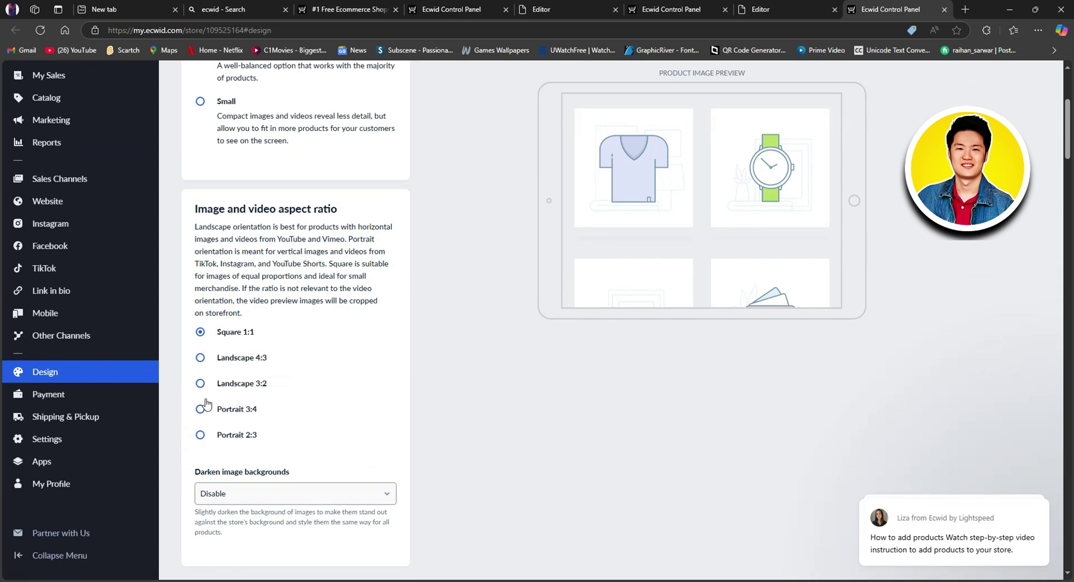
scroll(276, 384, "up", 3)
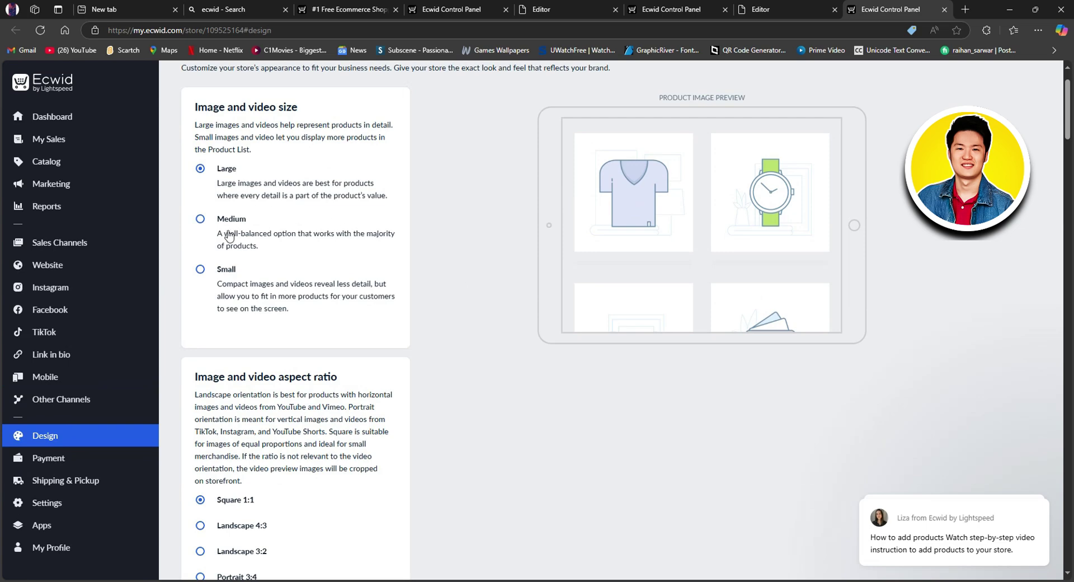
scroll(242, 286, "down", 3)
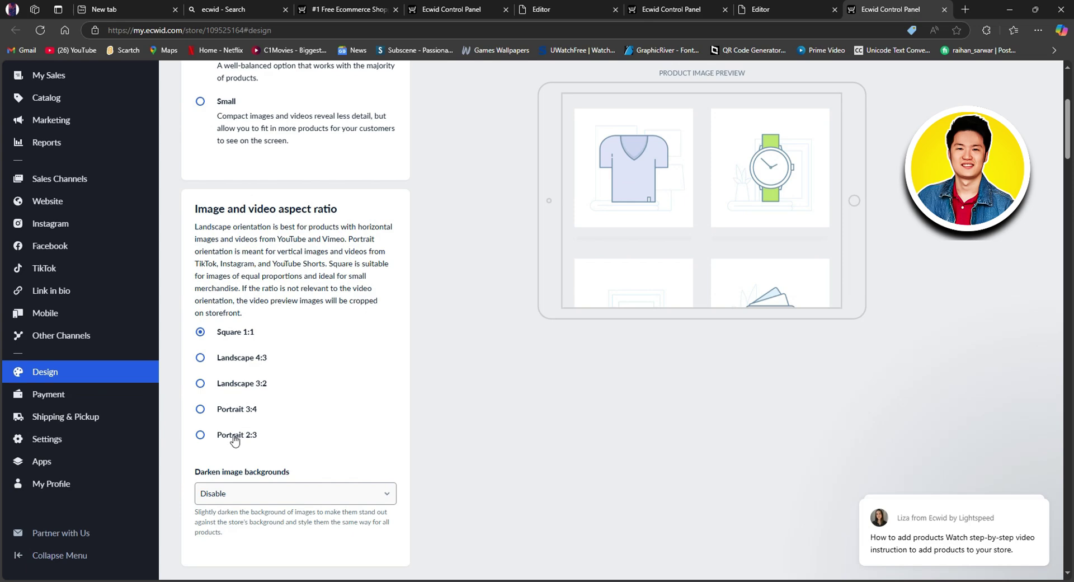
scroll(306, 461, "down", 2)
left_click(385, 382)
left_click(390, 383)
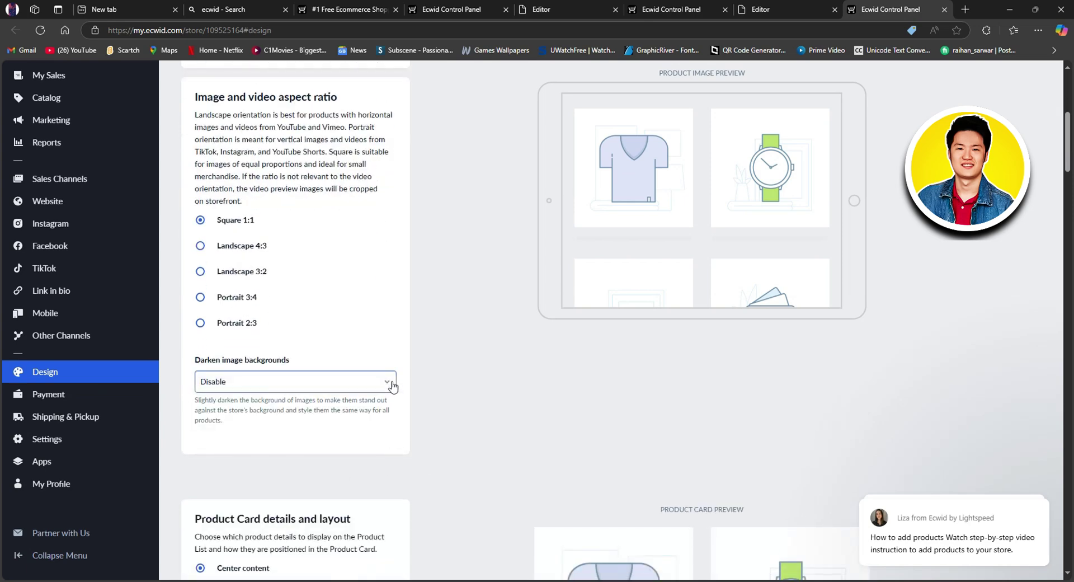
scroll(503, 373, "down", 2)
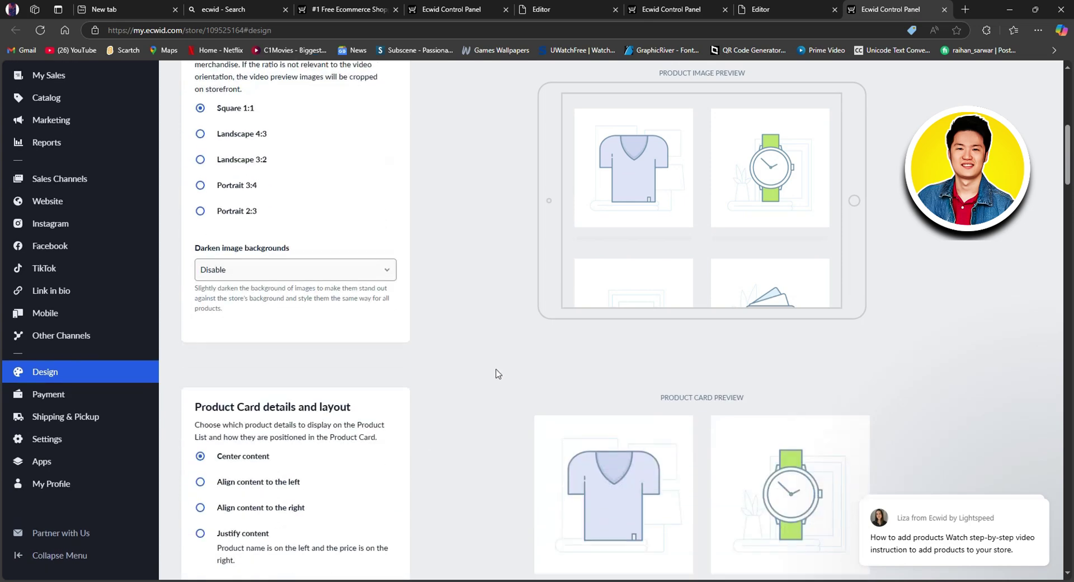
scroll(498, 373, "down", 4)
scroll(498, 371, "up", 12)
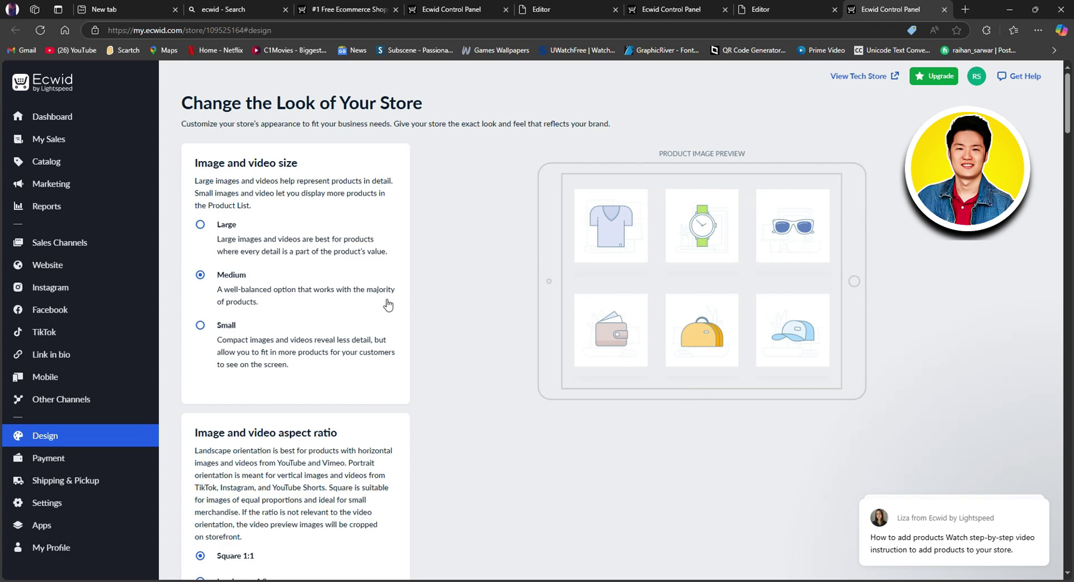
scroll(84, 392, "down", 2)
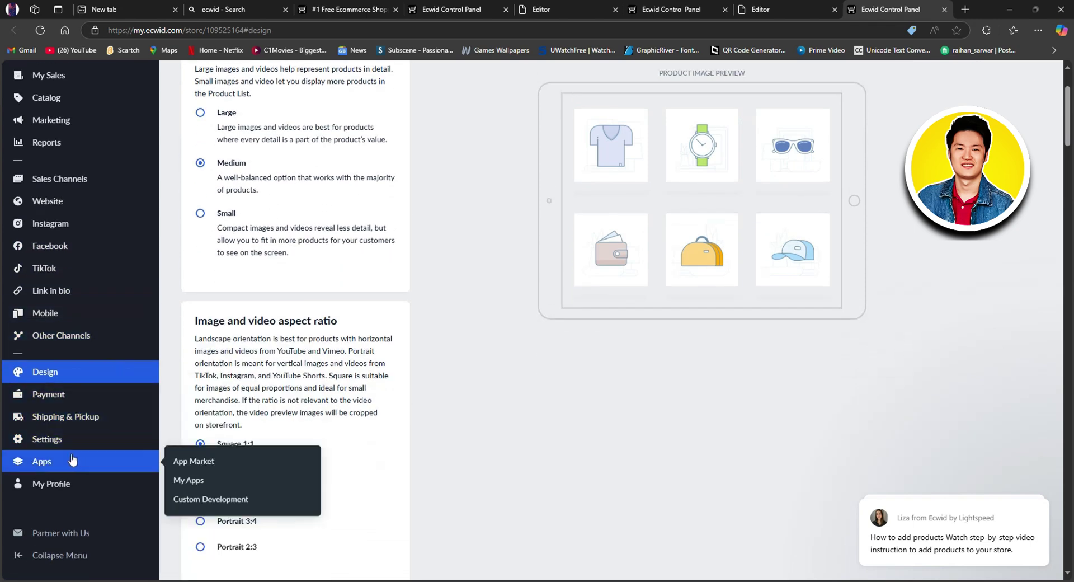
- Open the App Market and browse its app listings
left_click(40, 464)
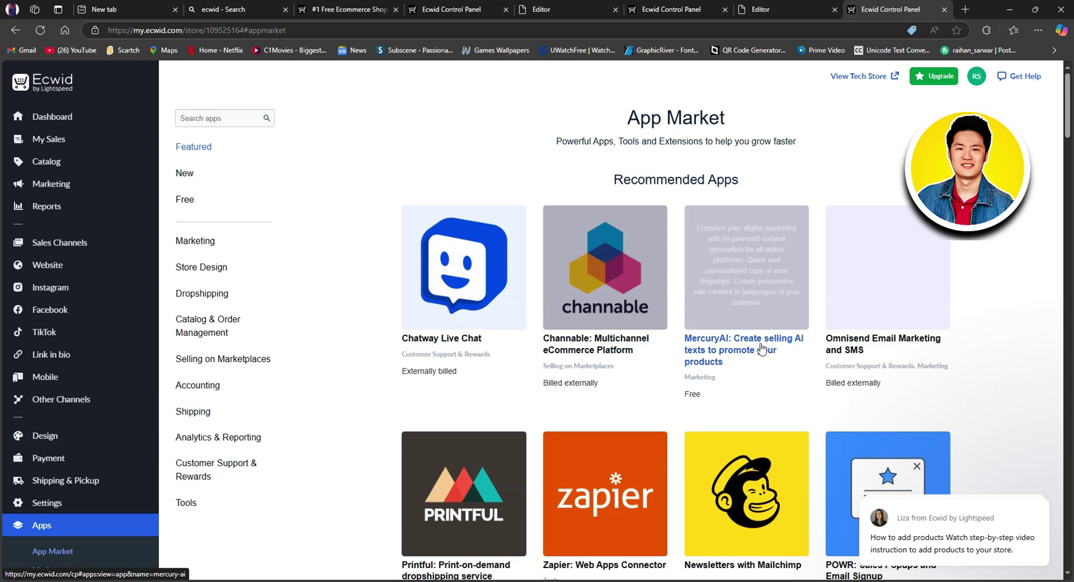
scroll(966, 378, "down", 3)
scroll(965, 378, "up", 3)
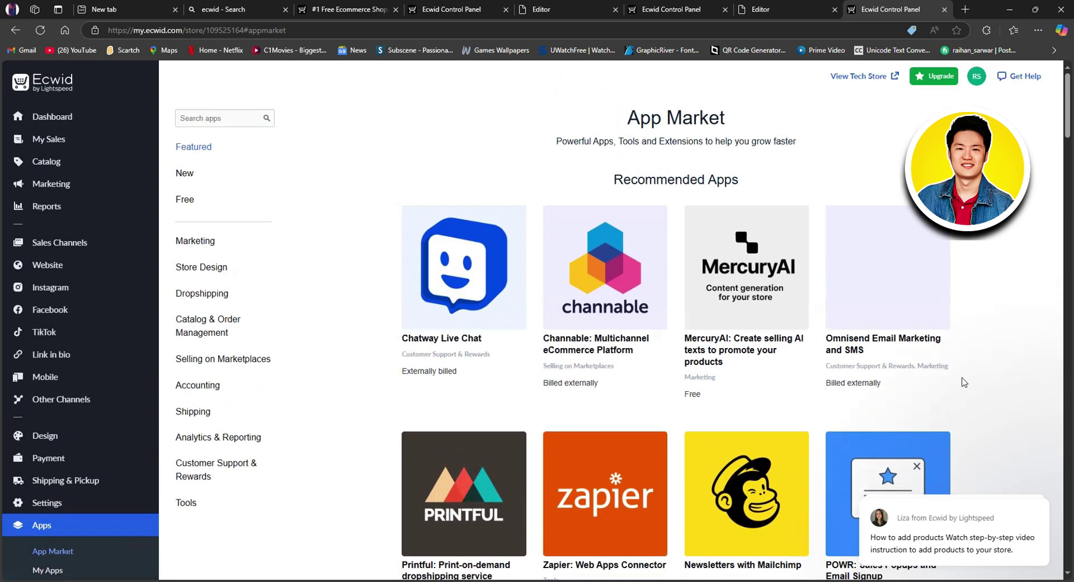
scroll(890, 280, "down", 3)
scroll(616, 280, "up", 3)
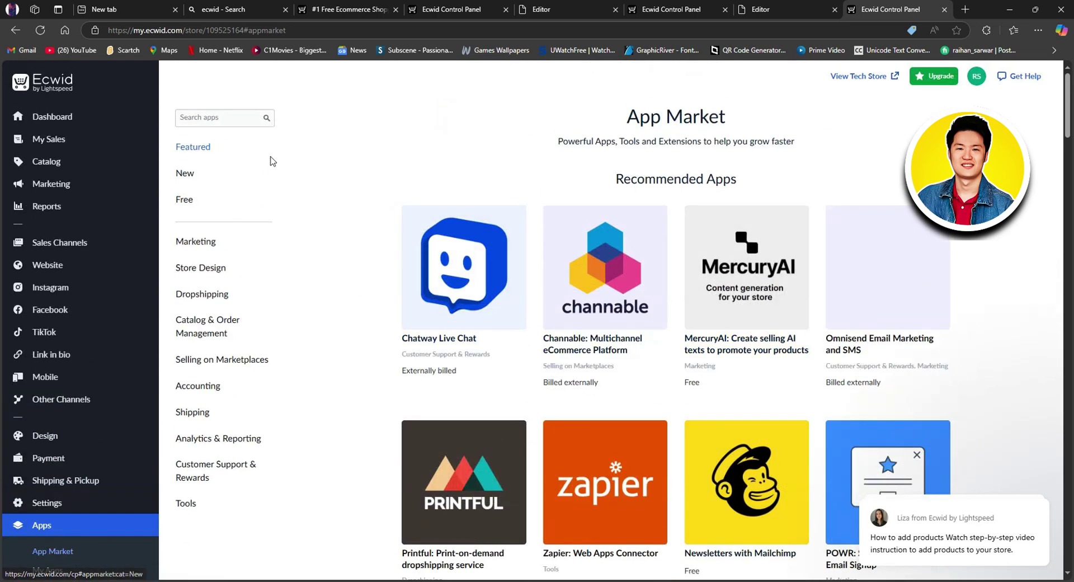
- Search the App Market for 'ali exp' and scroll through the AliExpress-related results
left_click(221, 119)
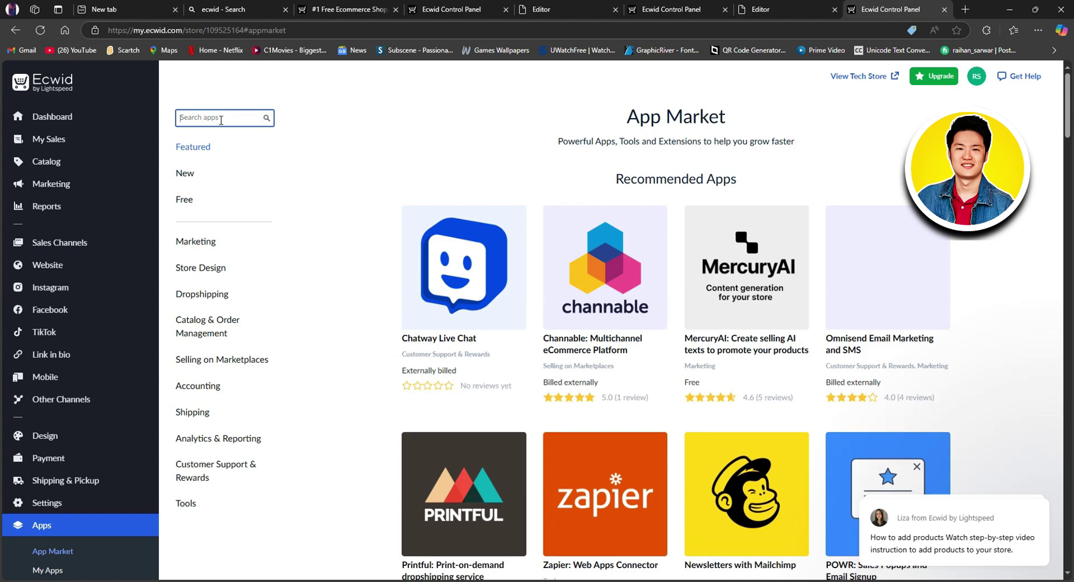
type("ali")
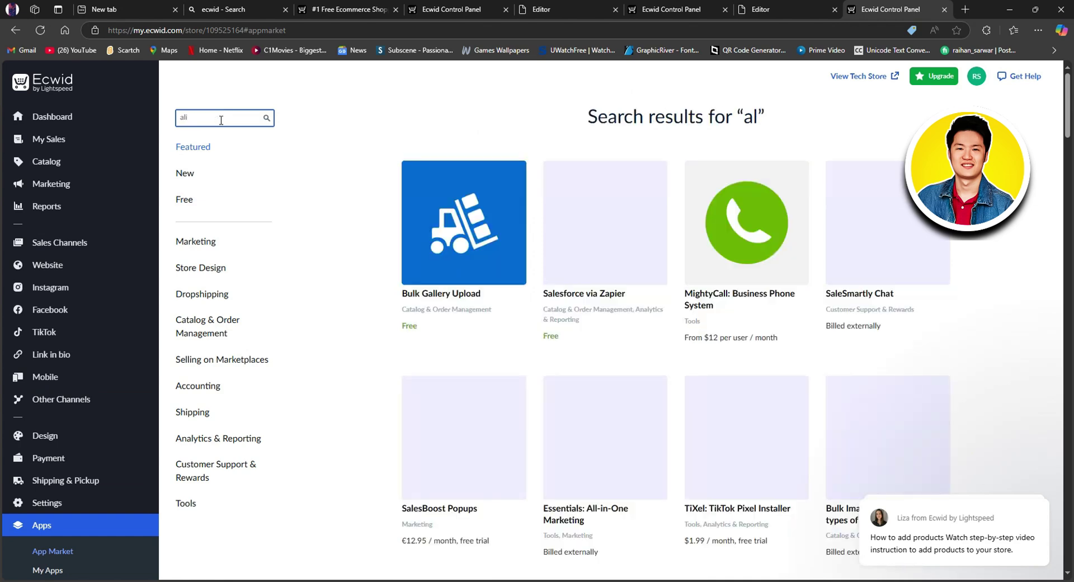
type(" exp")
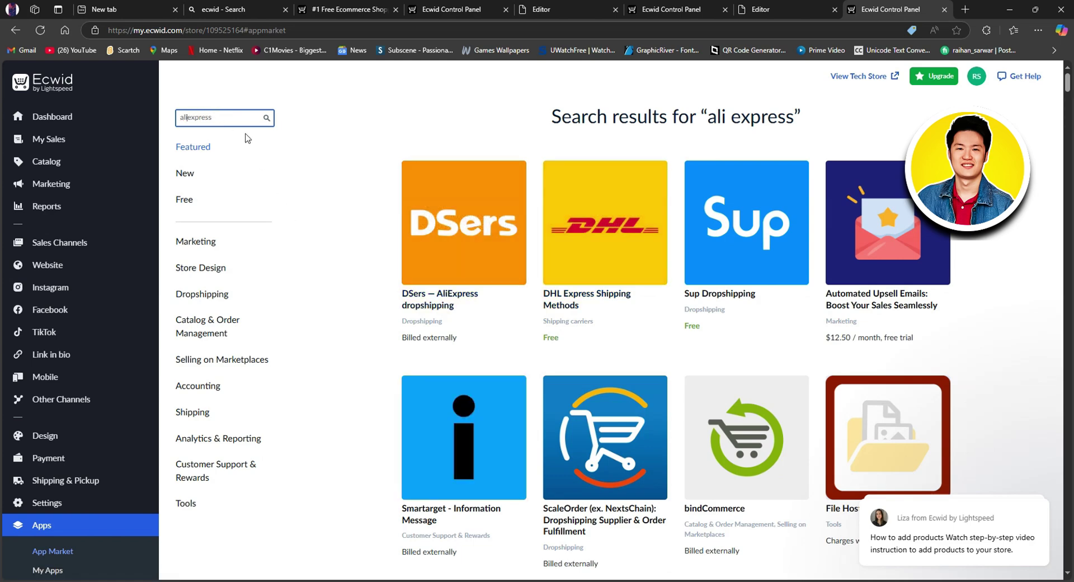
key("Return")
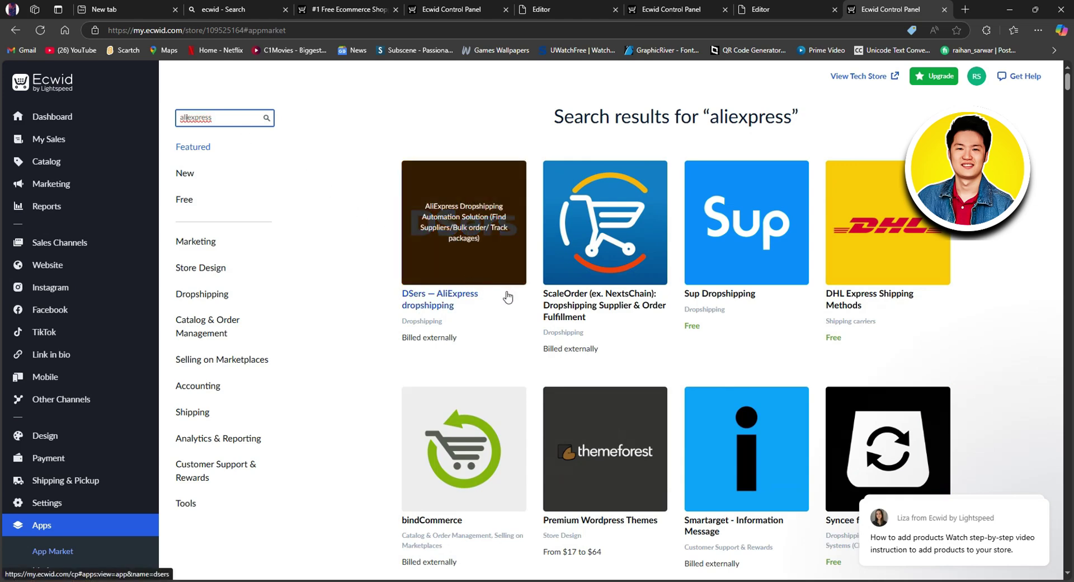
left_click(267, 119)
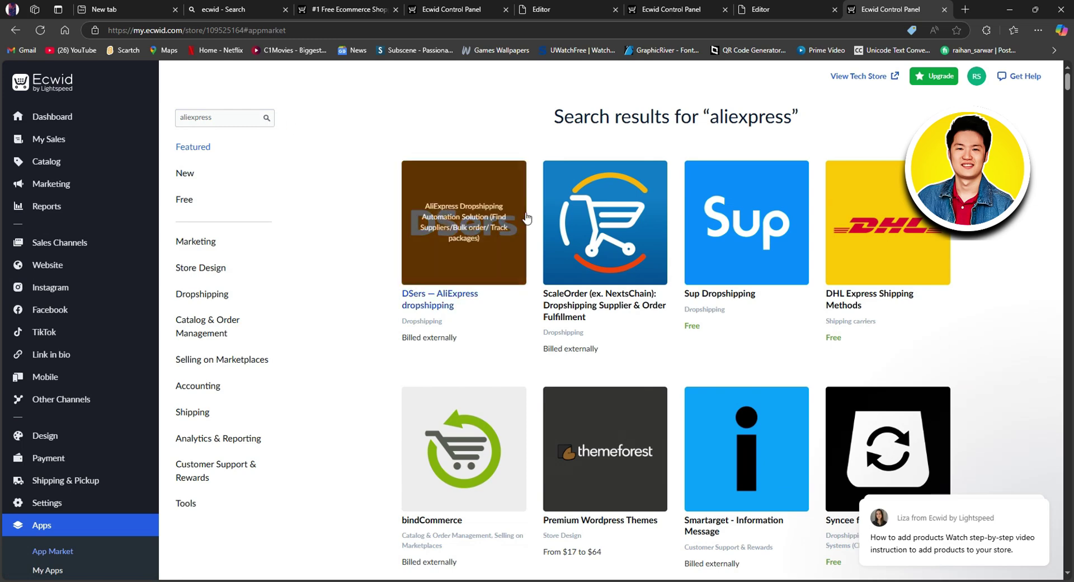
scroll(608, 250, "down", 1)
scroll(608, 251, "down", 1)
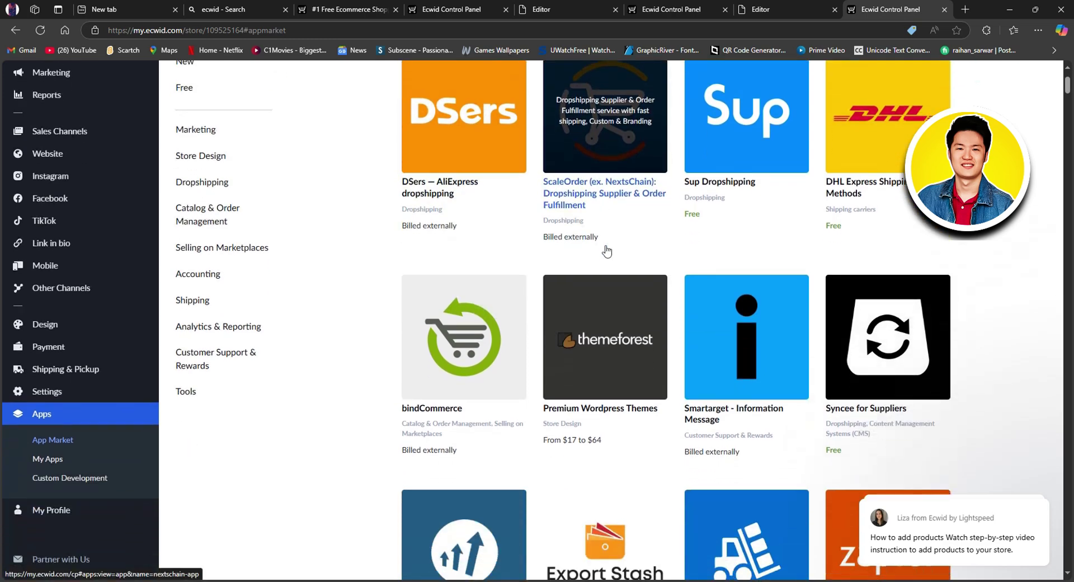
scroll(1021, 296, "down", 3)
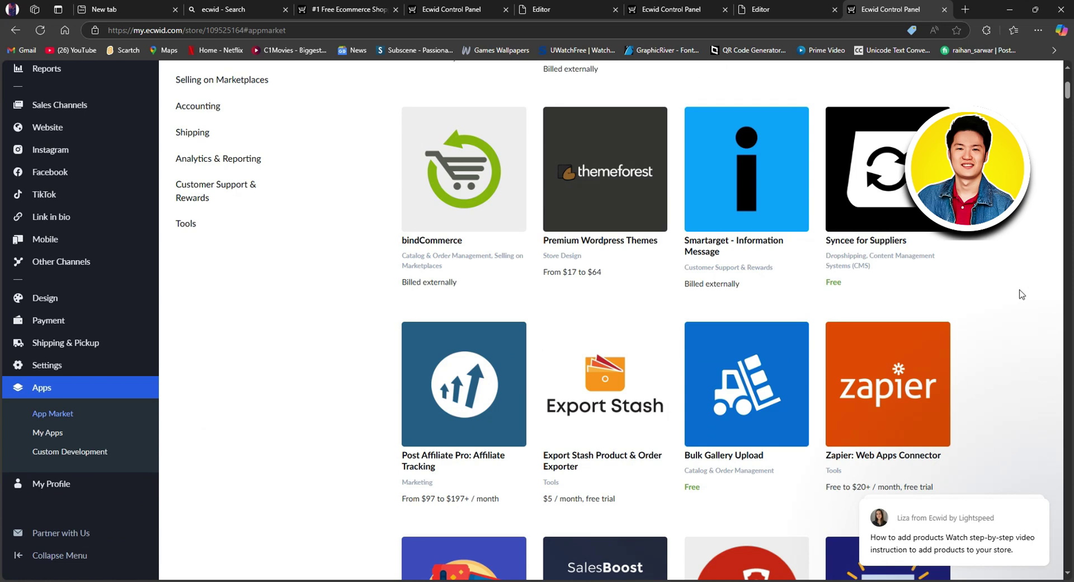
scroll(1022, 295, "down", 1)
scroll(1022, 295, "up", 1)
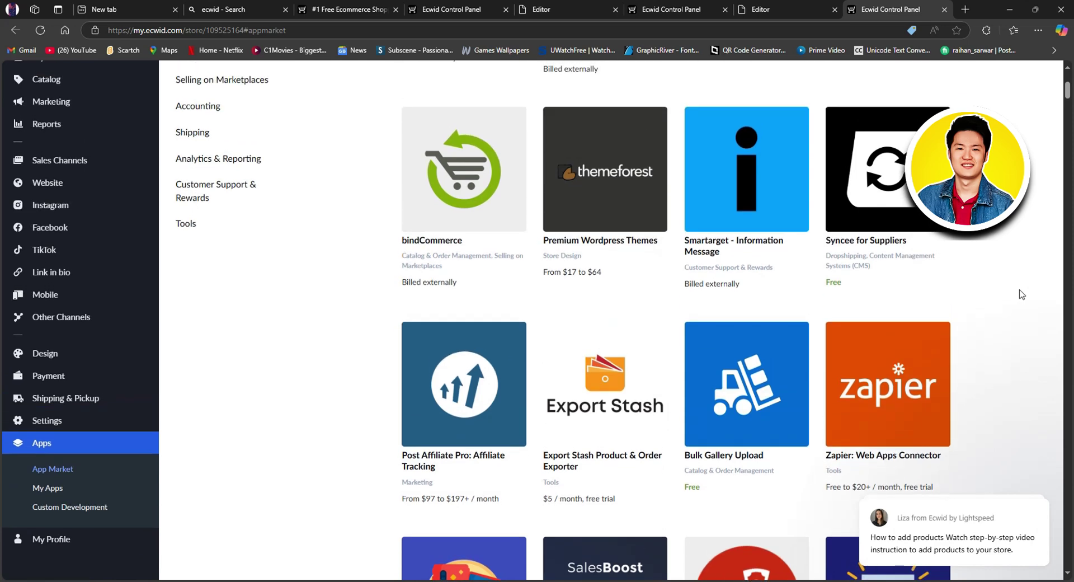
scroll(1022, 295, "up", 5)
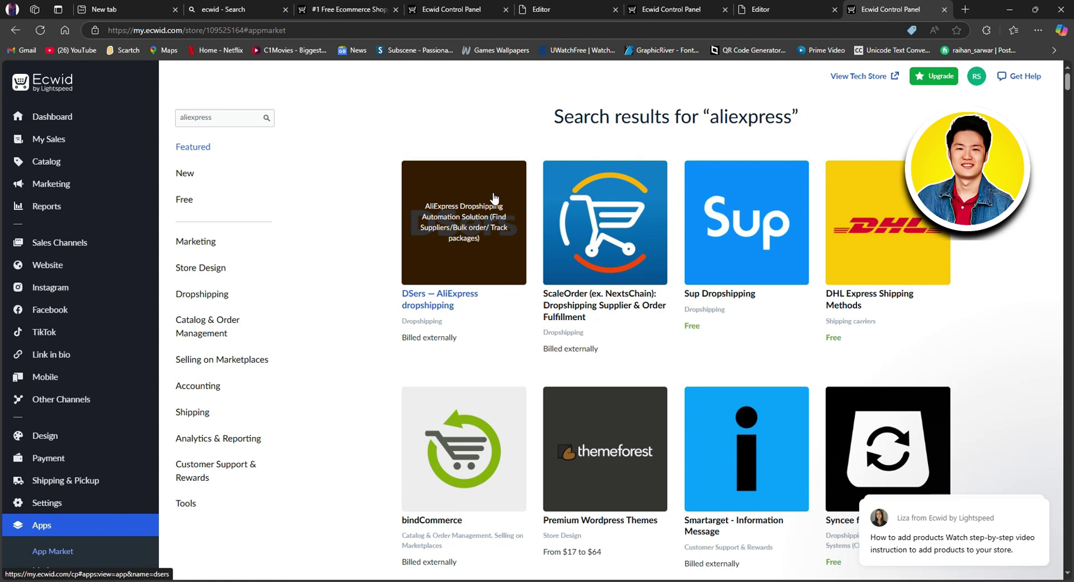
- Install the free Sup Dropshipping app, accepting its permissions, and launch it
left_click(753, 232)
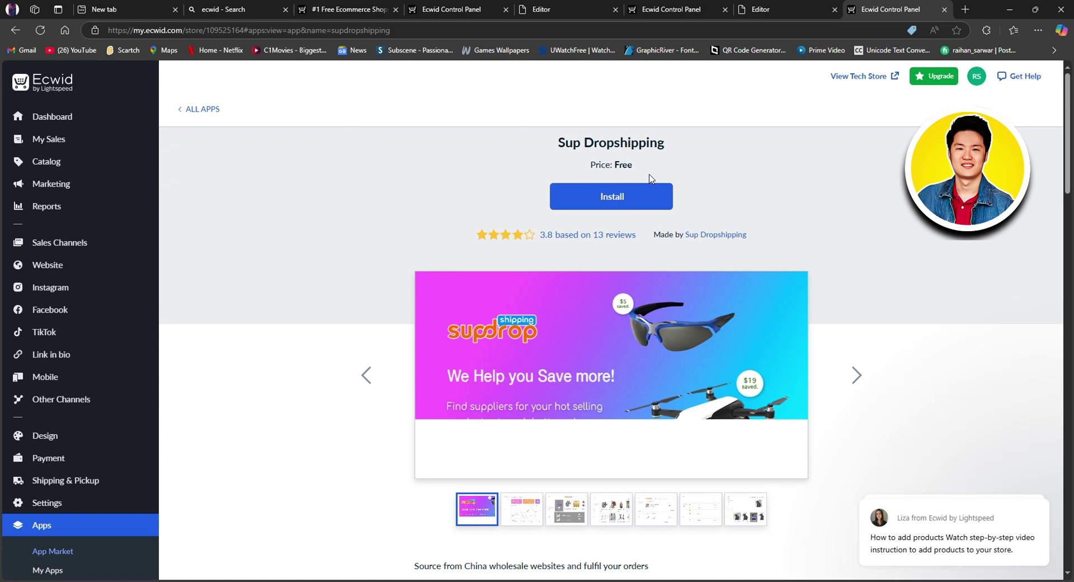
scroll(669, 195, "down", 1)
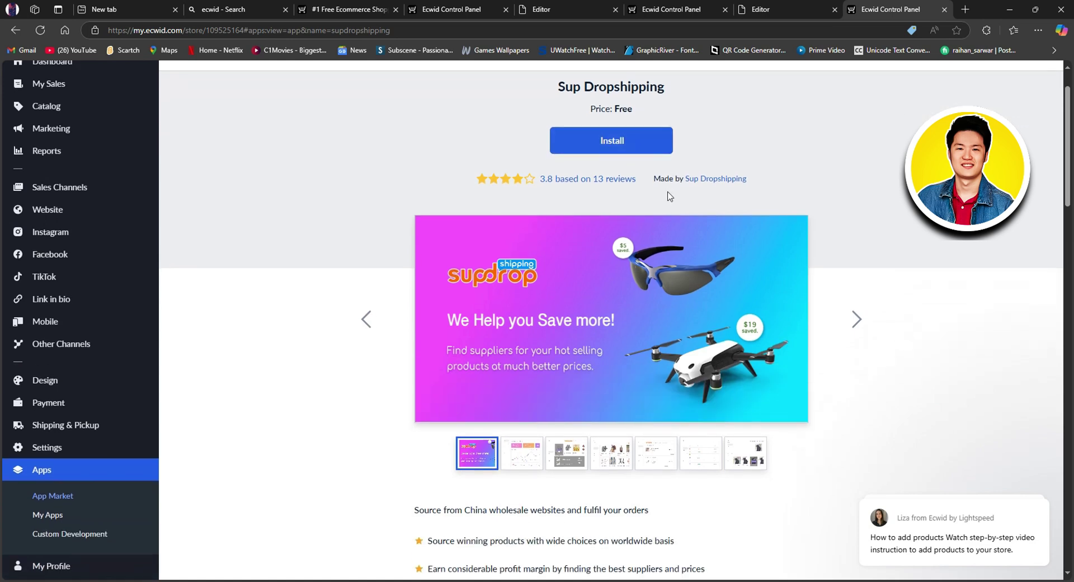
scroll(670, 199, "up", 1)
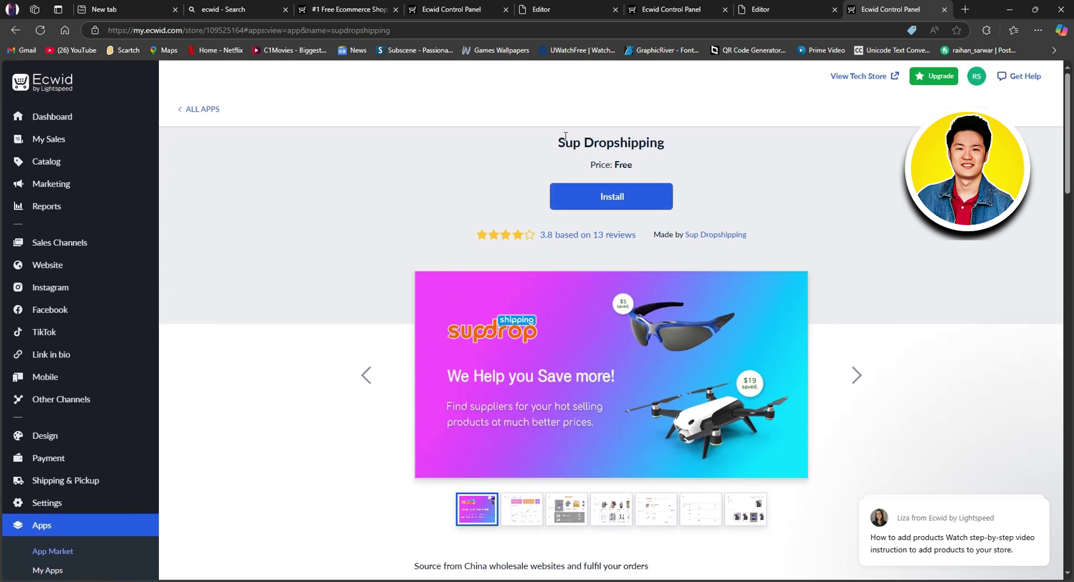
left_click(623, 201)
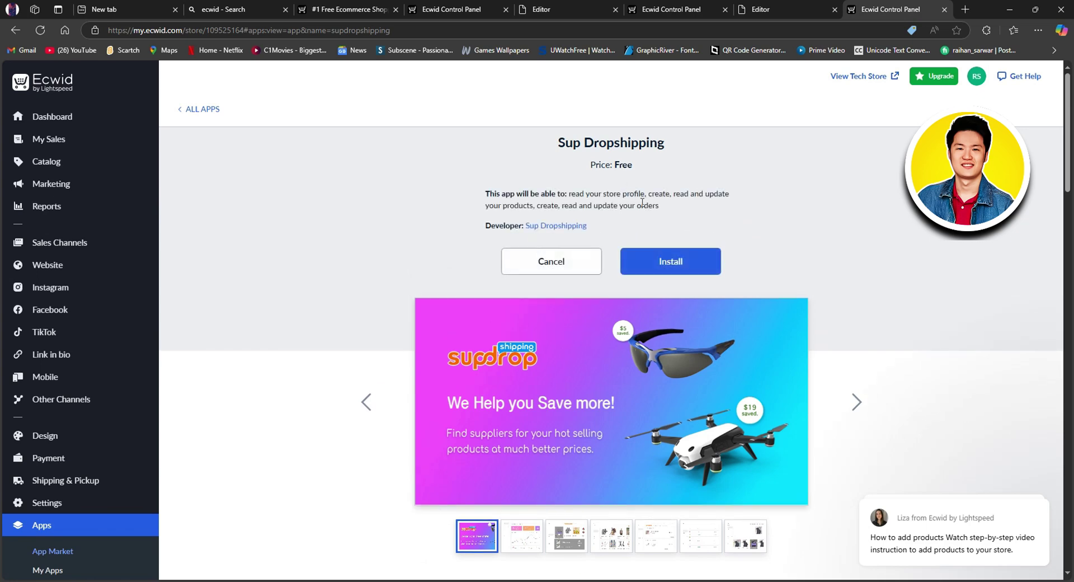
left_click(678, 264)
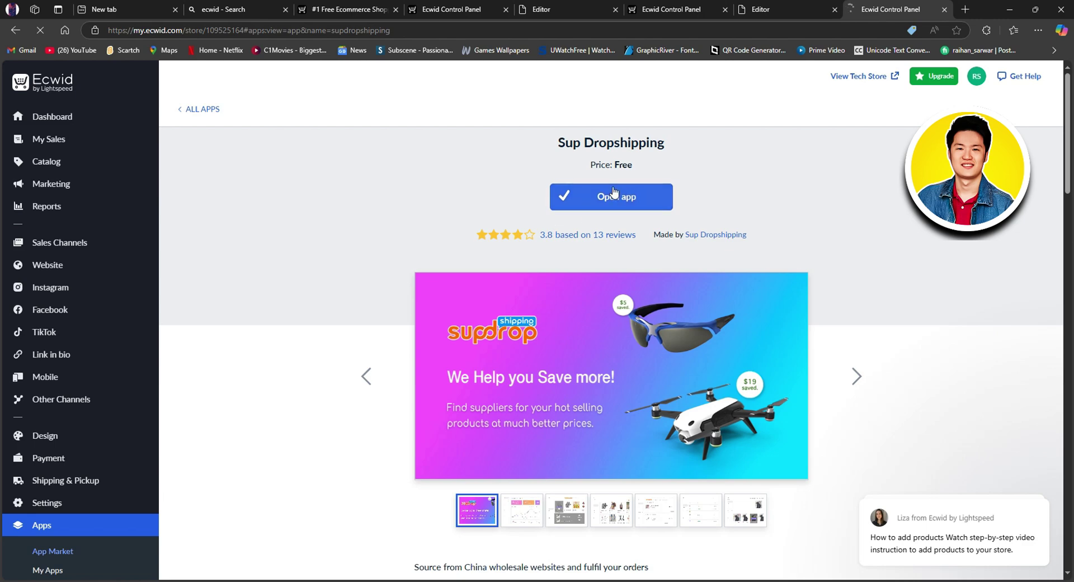
left_click(626, 196)
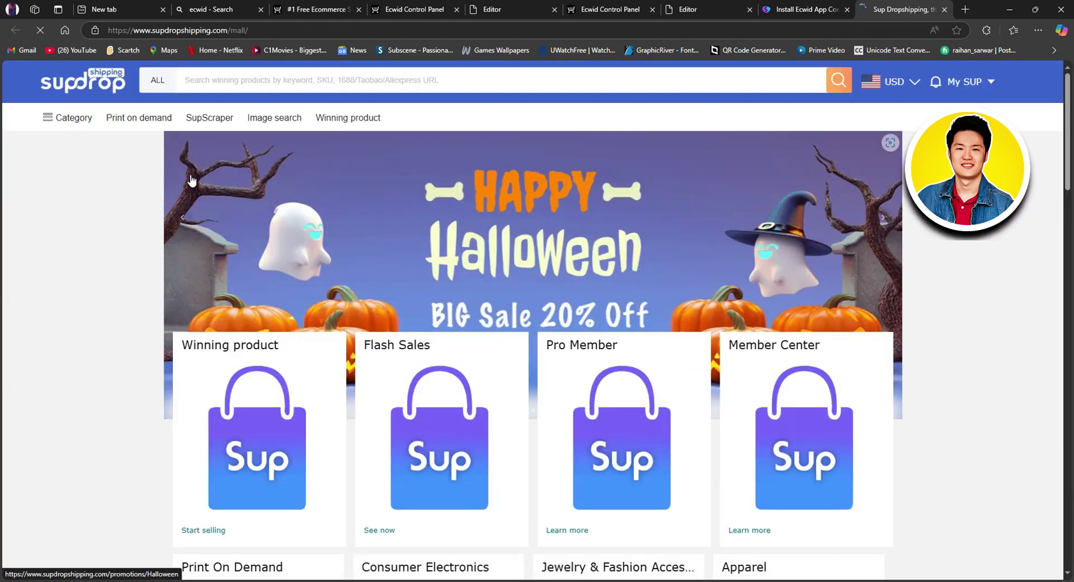
- Look over the Sup Dropshipping welcome page and scroll through its product mall
scroll(432, 239, "down", 2)
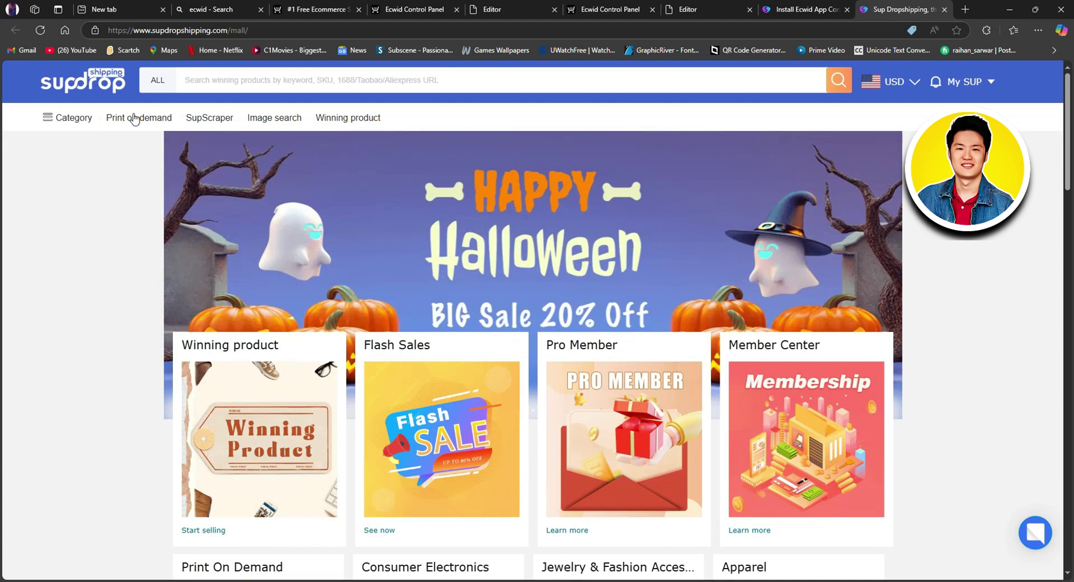
left_click(817, 8)
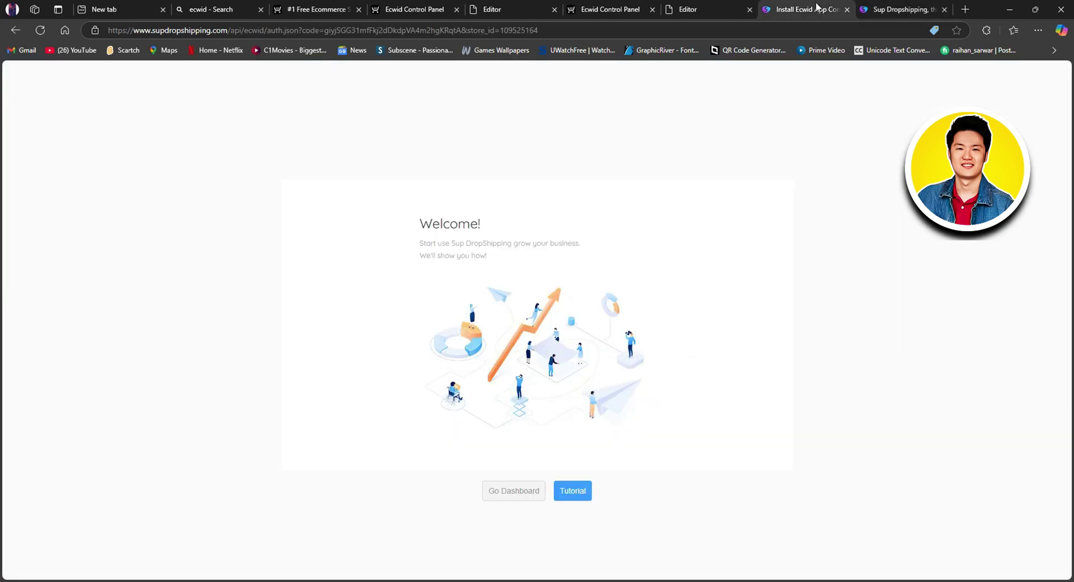
left_click(901, 8)
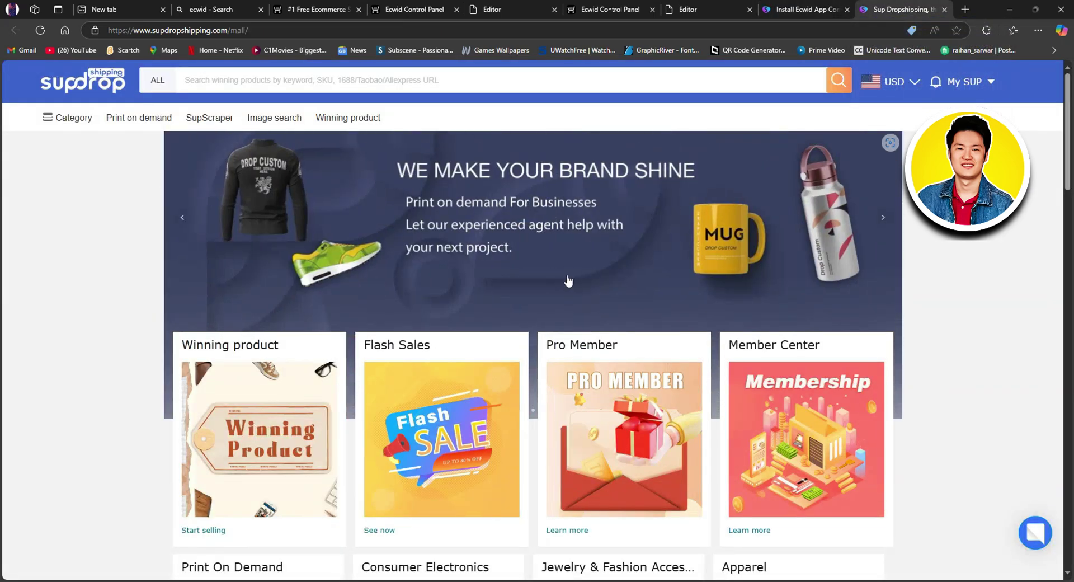
scroll(667, 265, "down", 2)
scroll(667, 266, "down", 2)
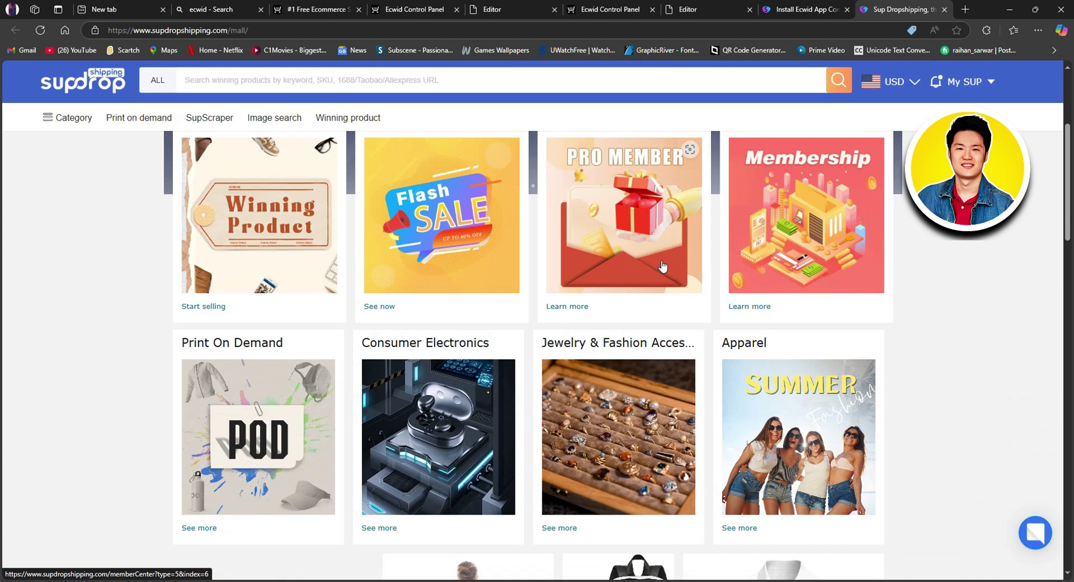
scroll(663, 267, "down", 4)
scroll(883, 134, "up", 6)
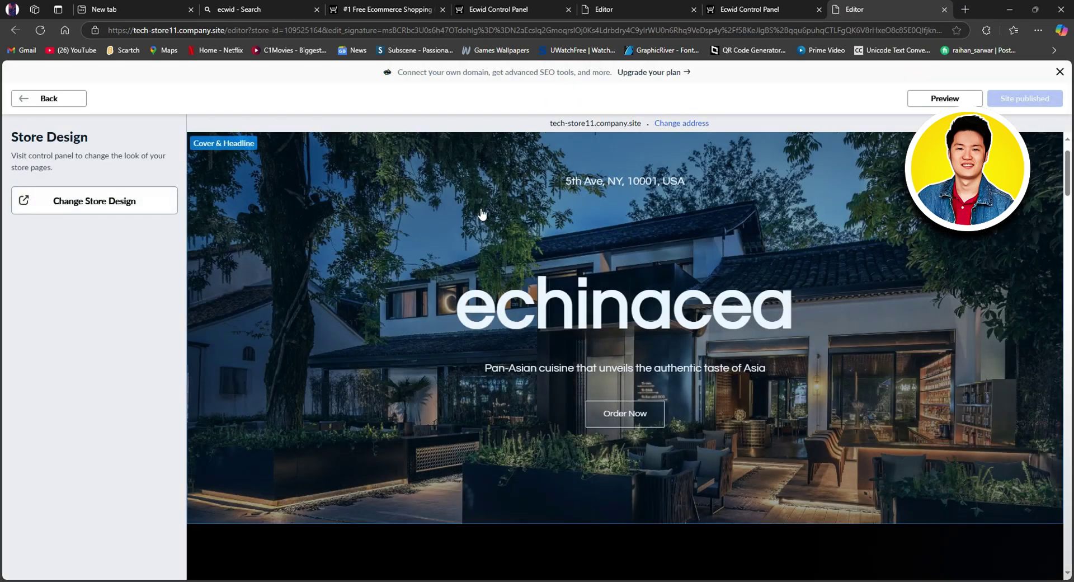
- Return to the Homepage Sections list and open the store dashboard from website settings
left_click(39, 100)
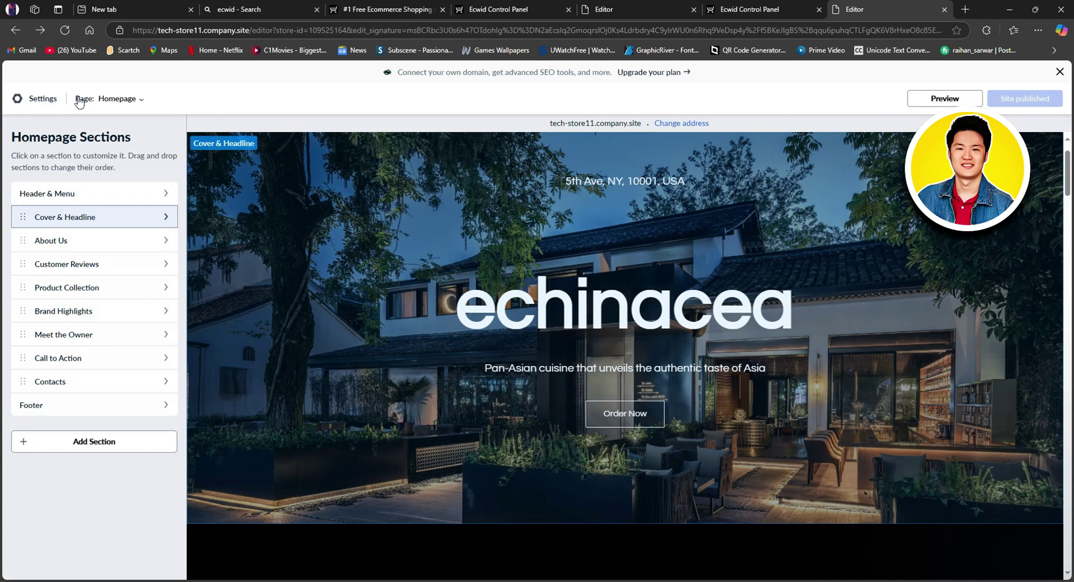
left_click(40, 99)
left_click(42, 383)
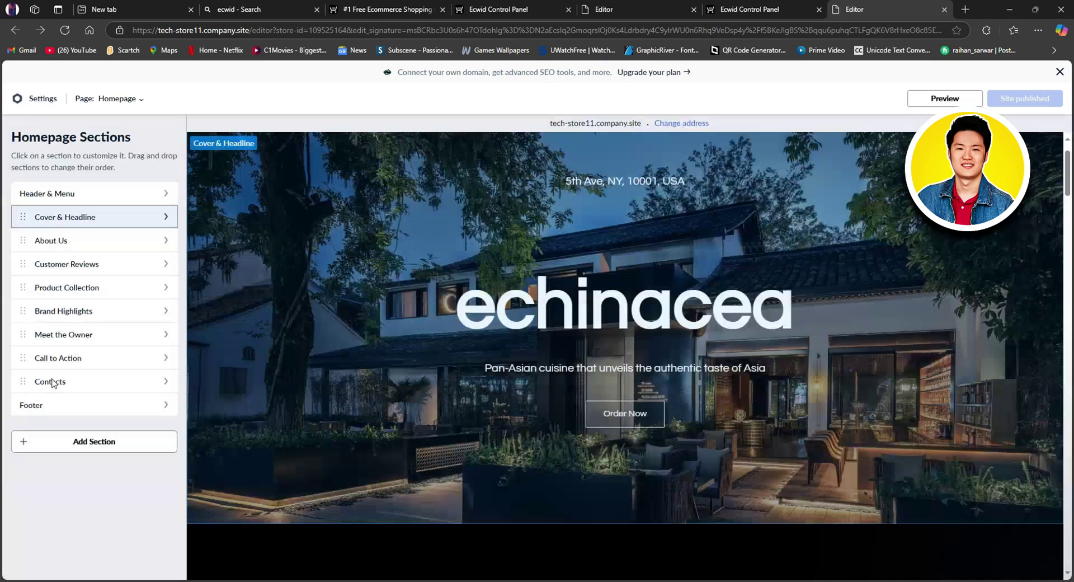